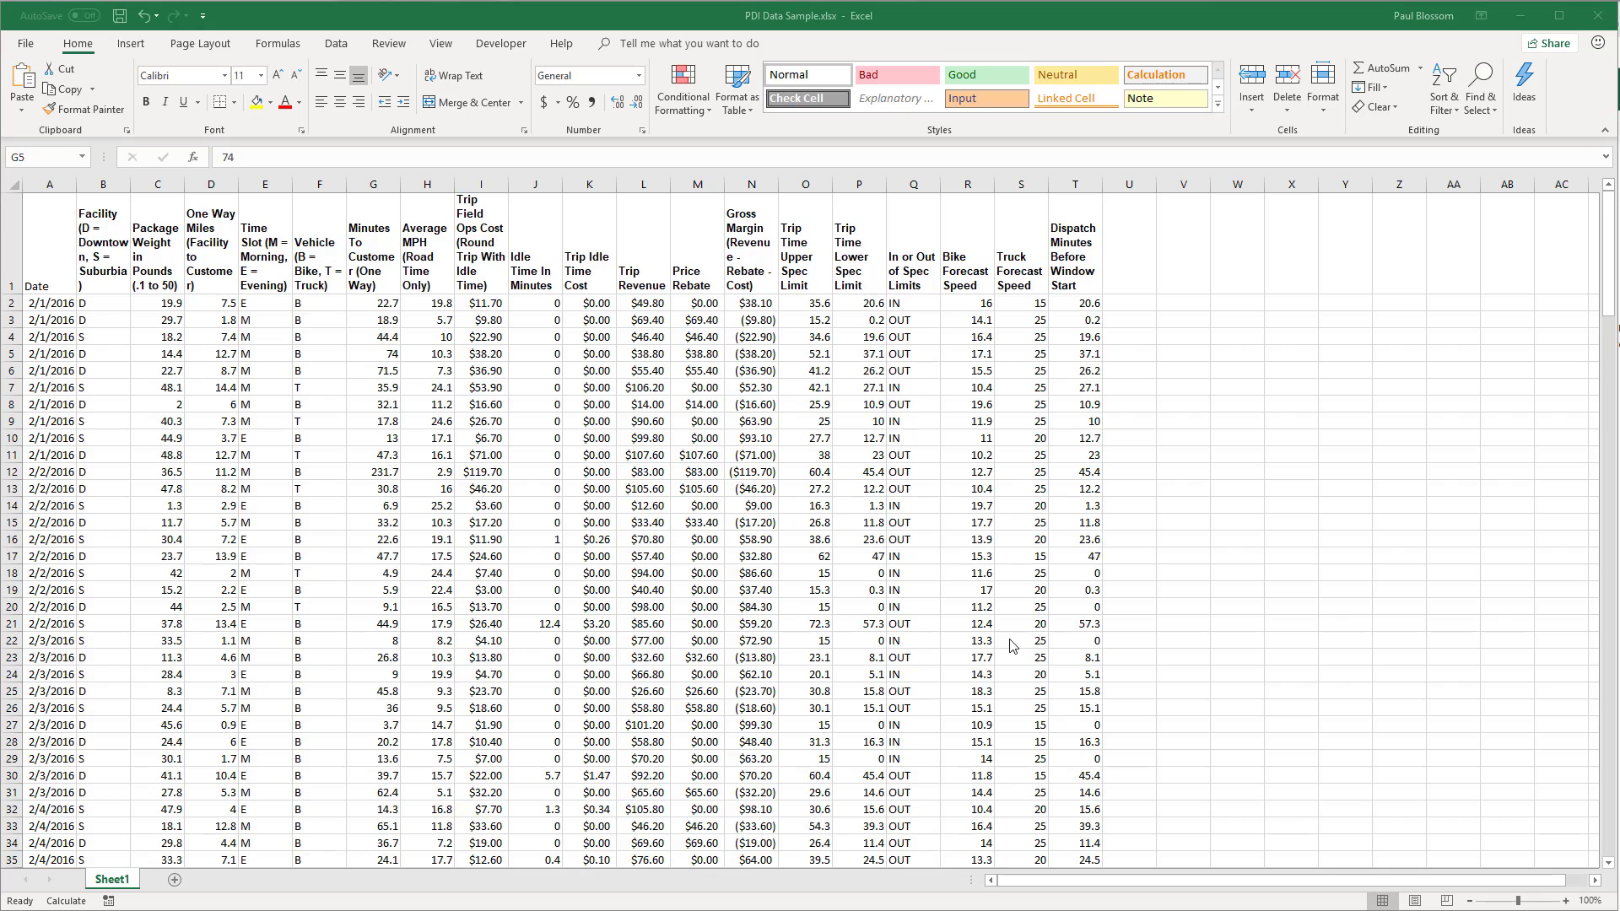
Step: Add the column header "Normalized Minutes to Customer" in cell U1
left_click(1129, 261)
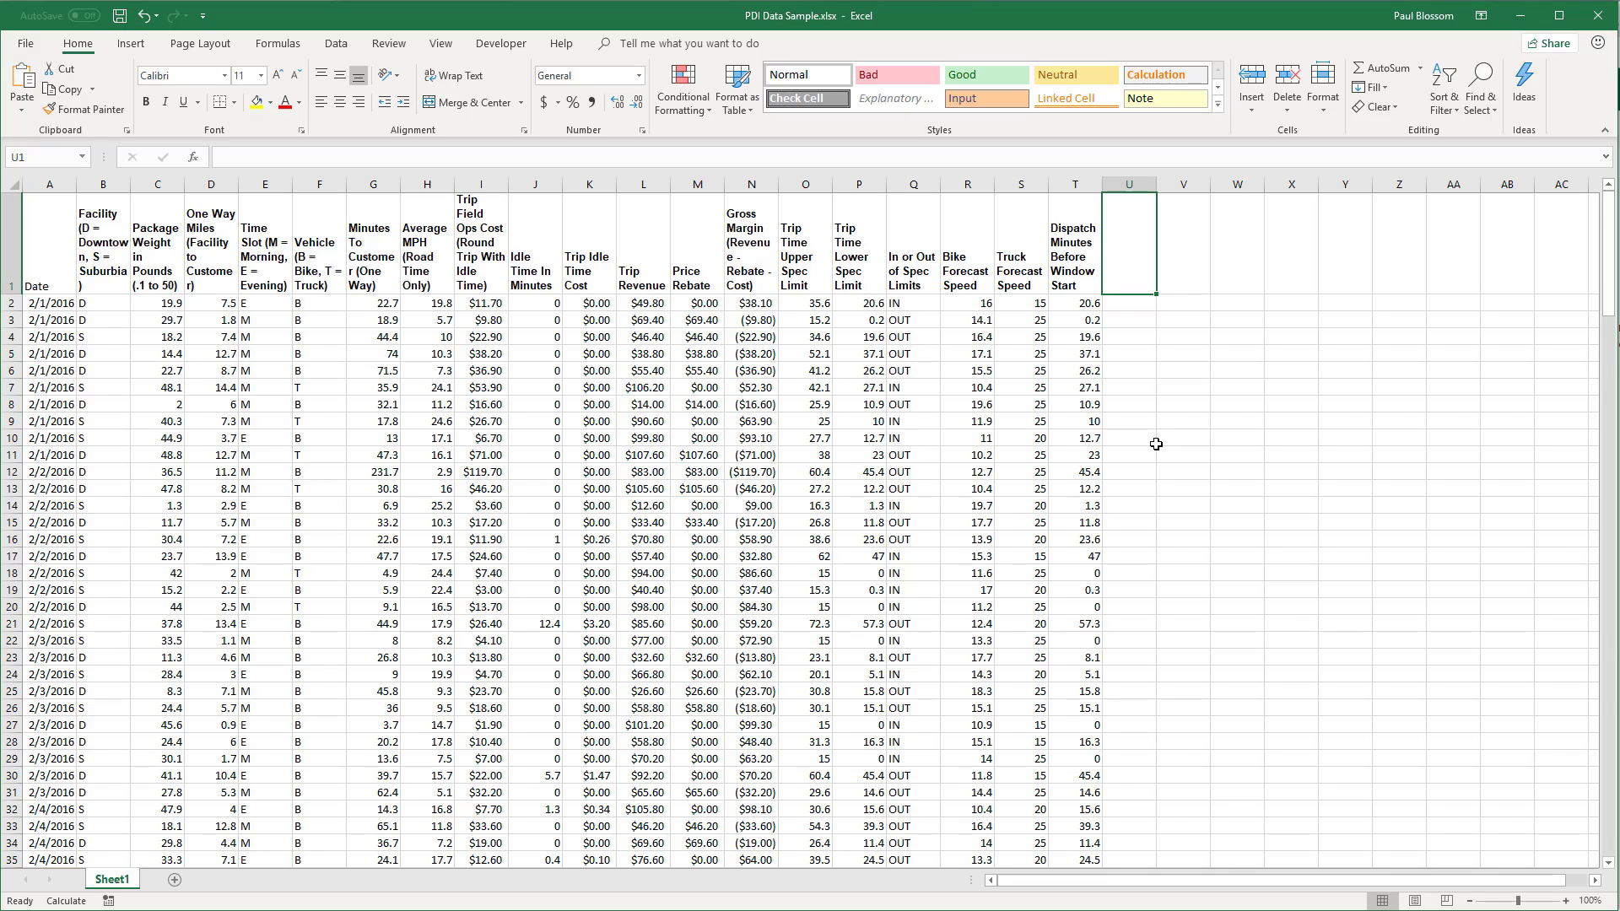
type("Nora")
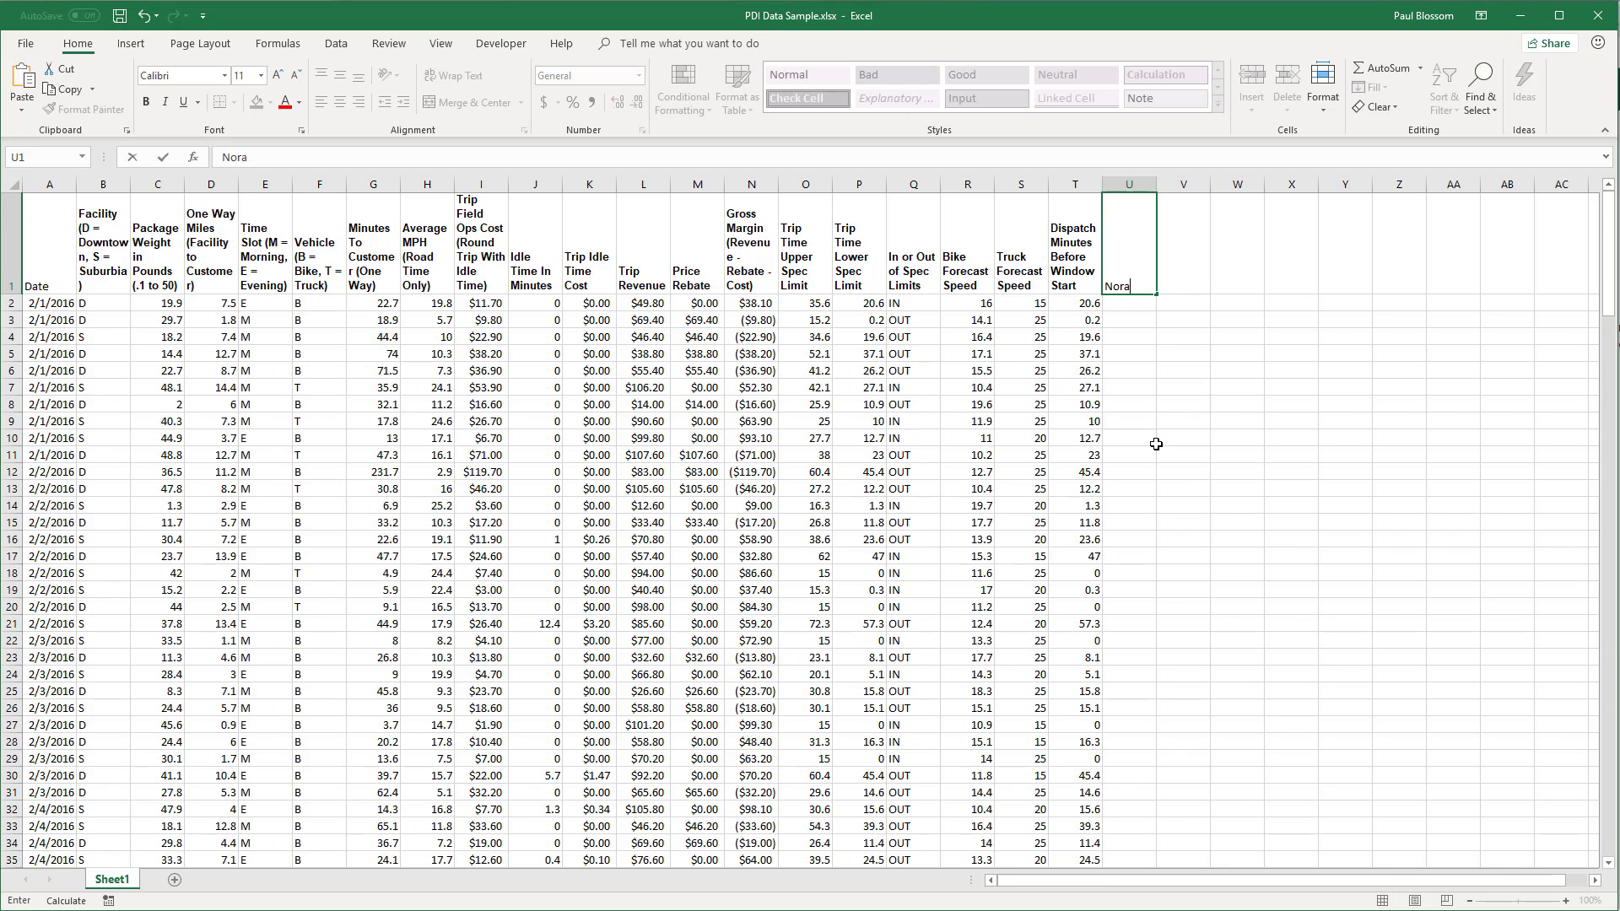
type("lized")
key("Return")
key("ctrl+Home")
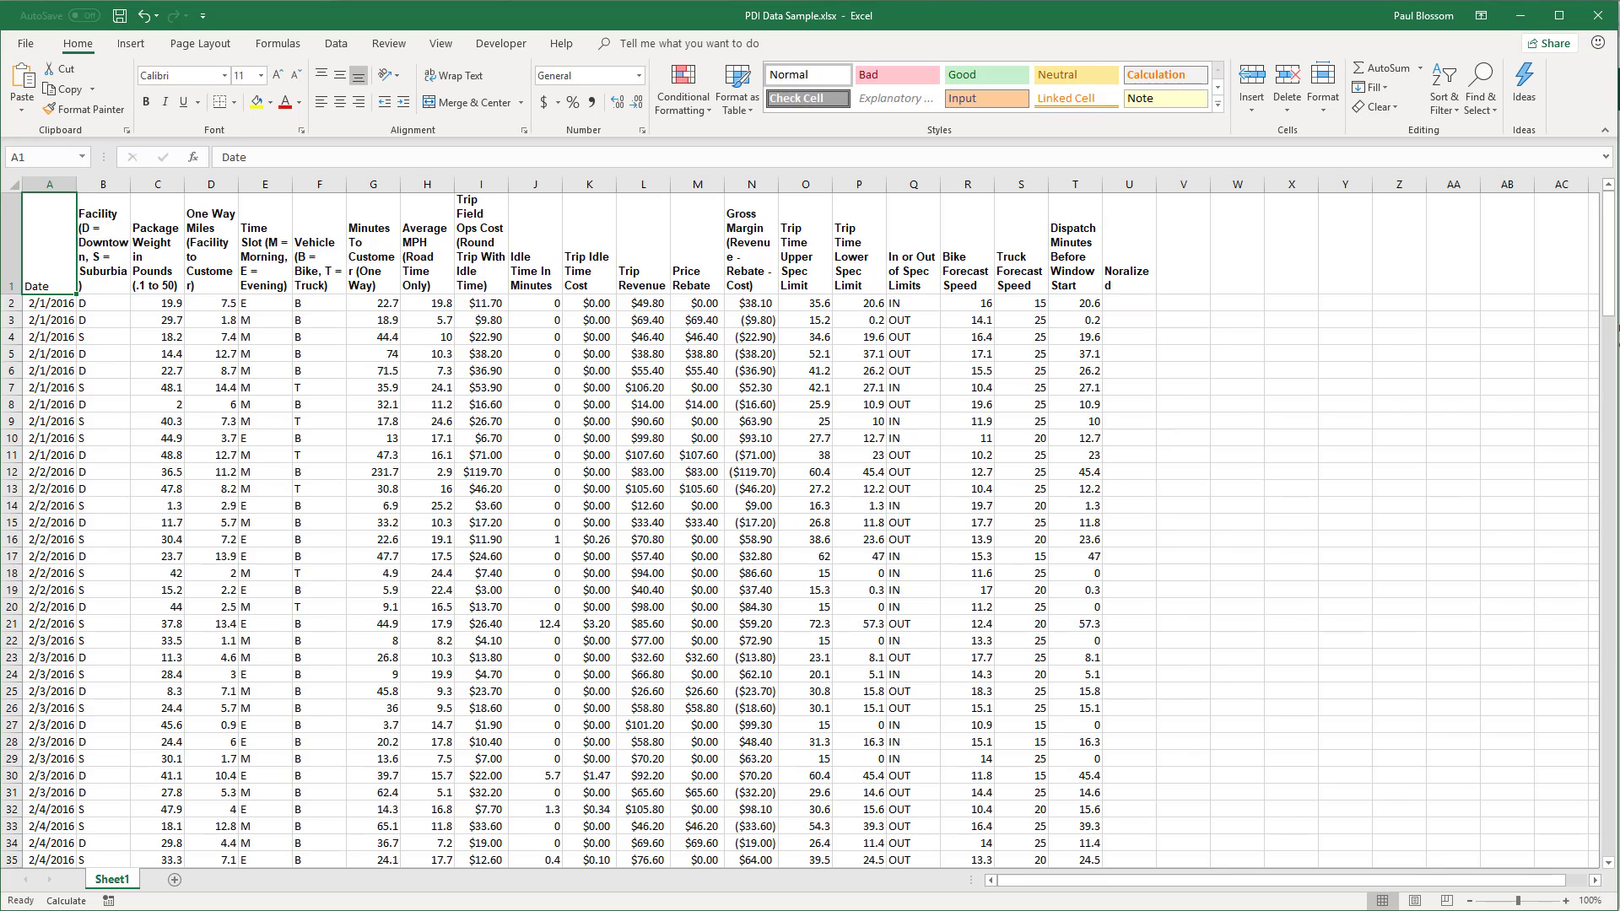
left_click(1112, 283)
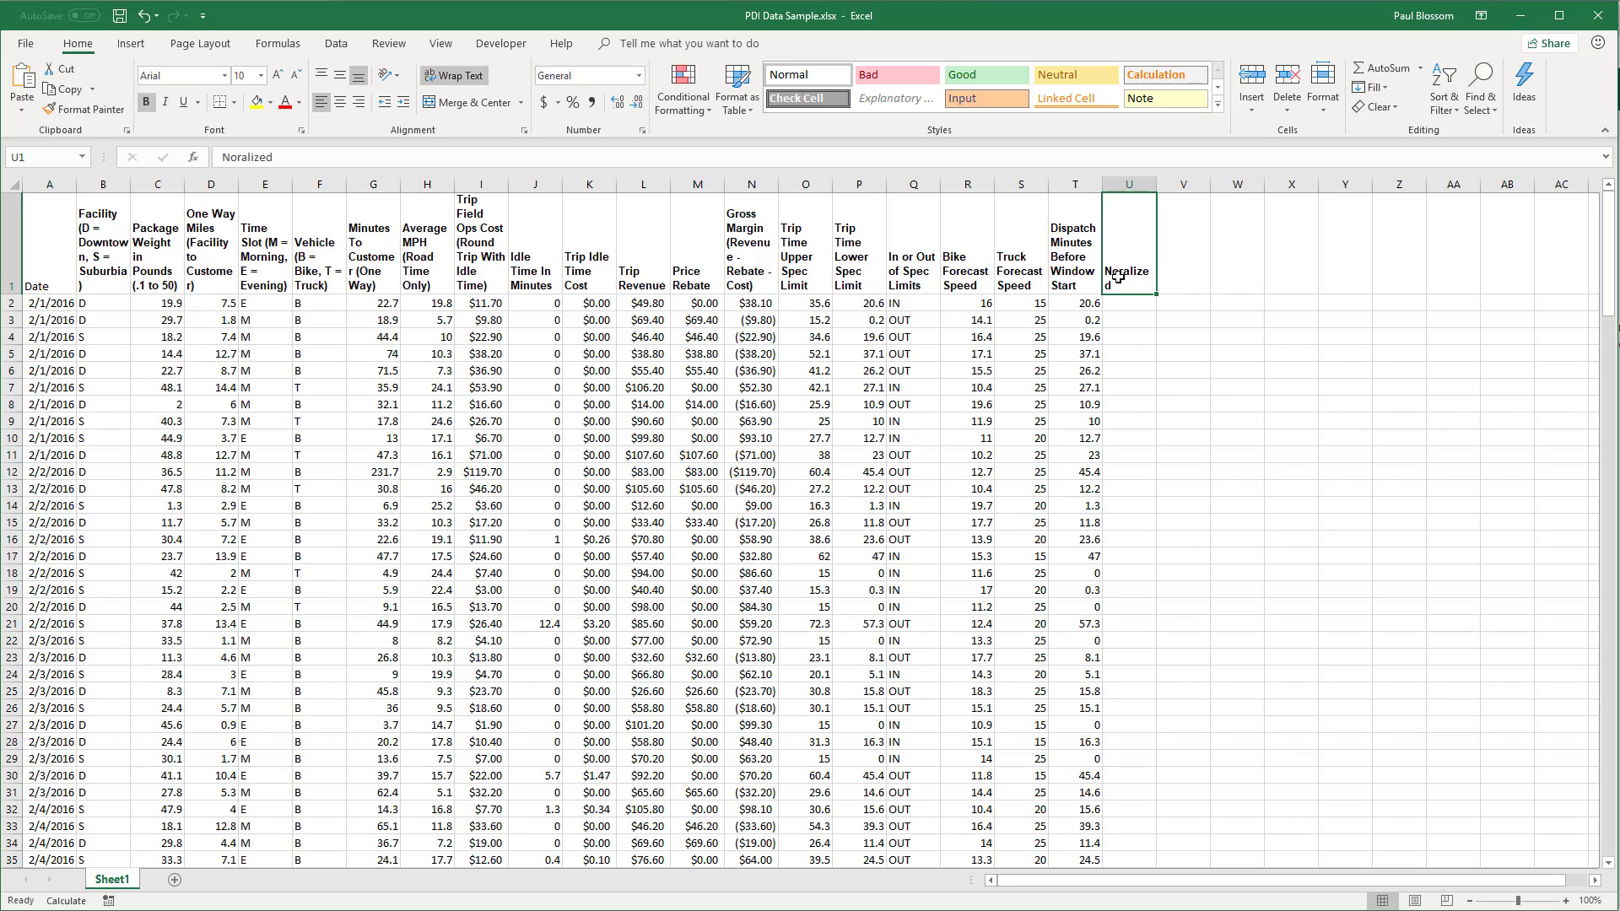
left_click(228, 157)
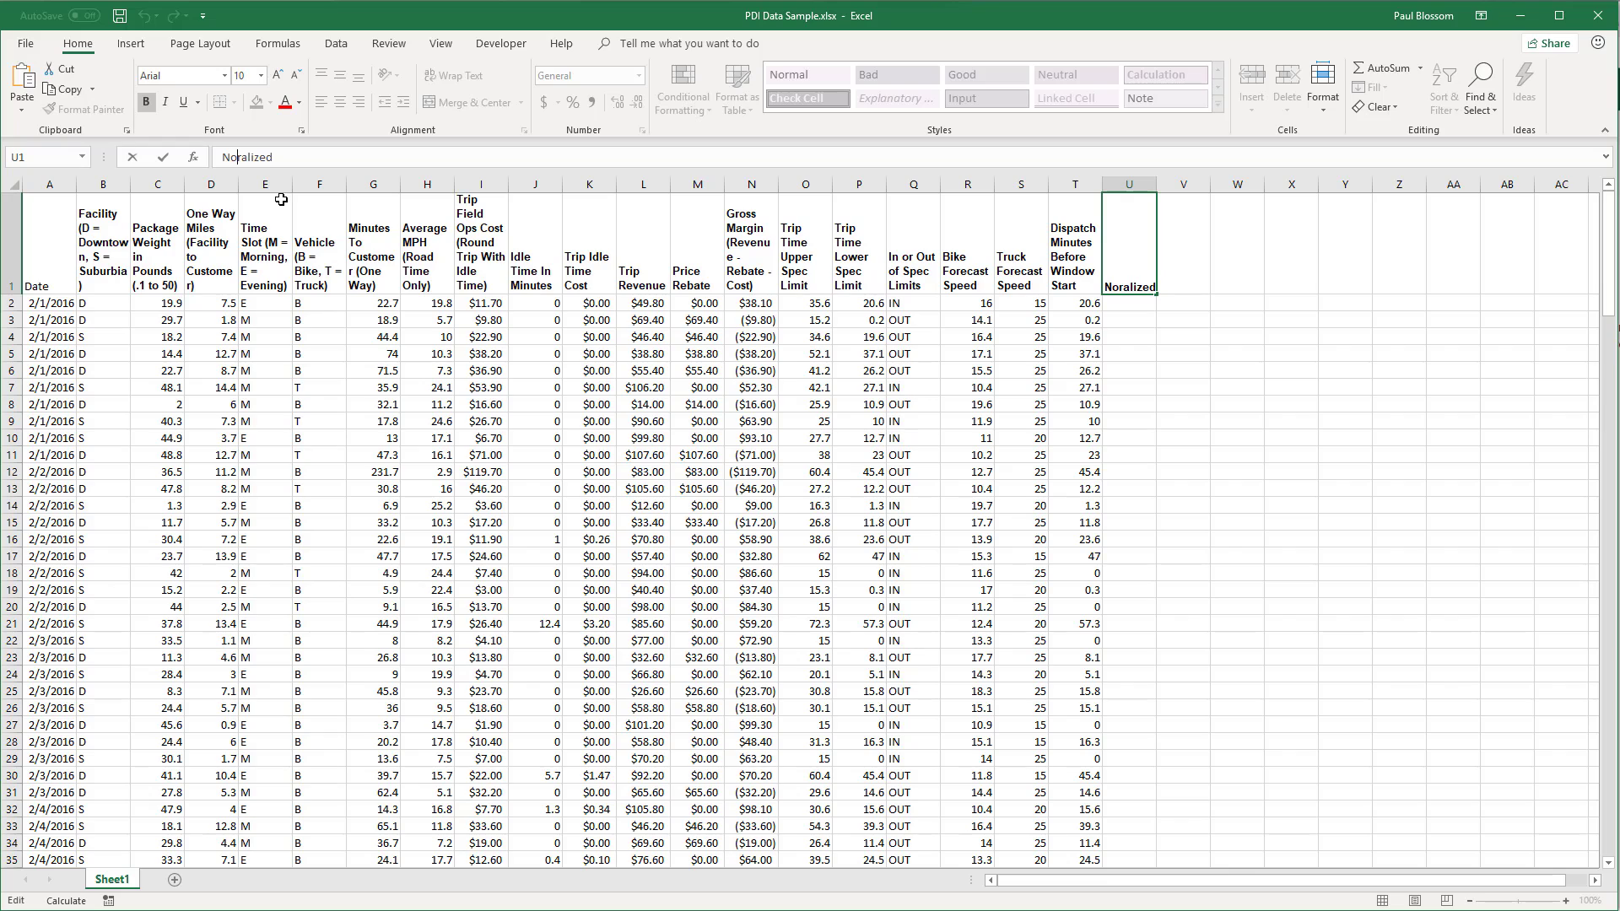
type("m")
key("Right")
key("Right")
key("Right")
type("Minuted")
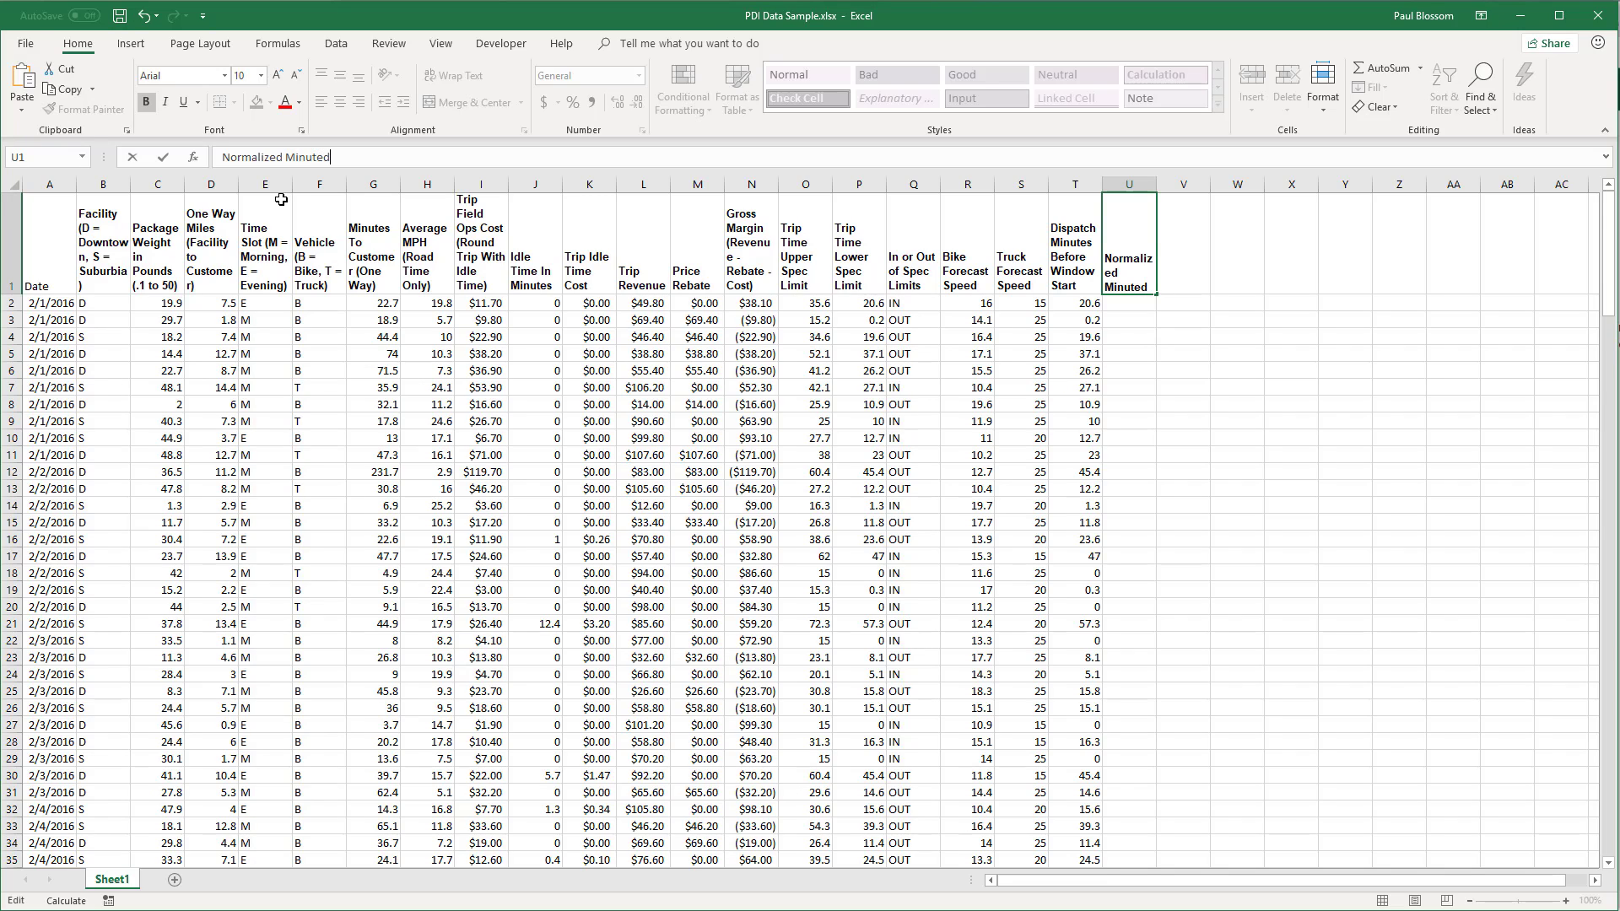
key("BackSpace")
type("s to C")
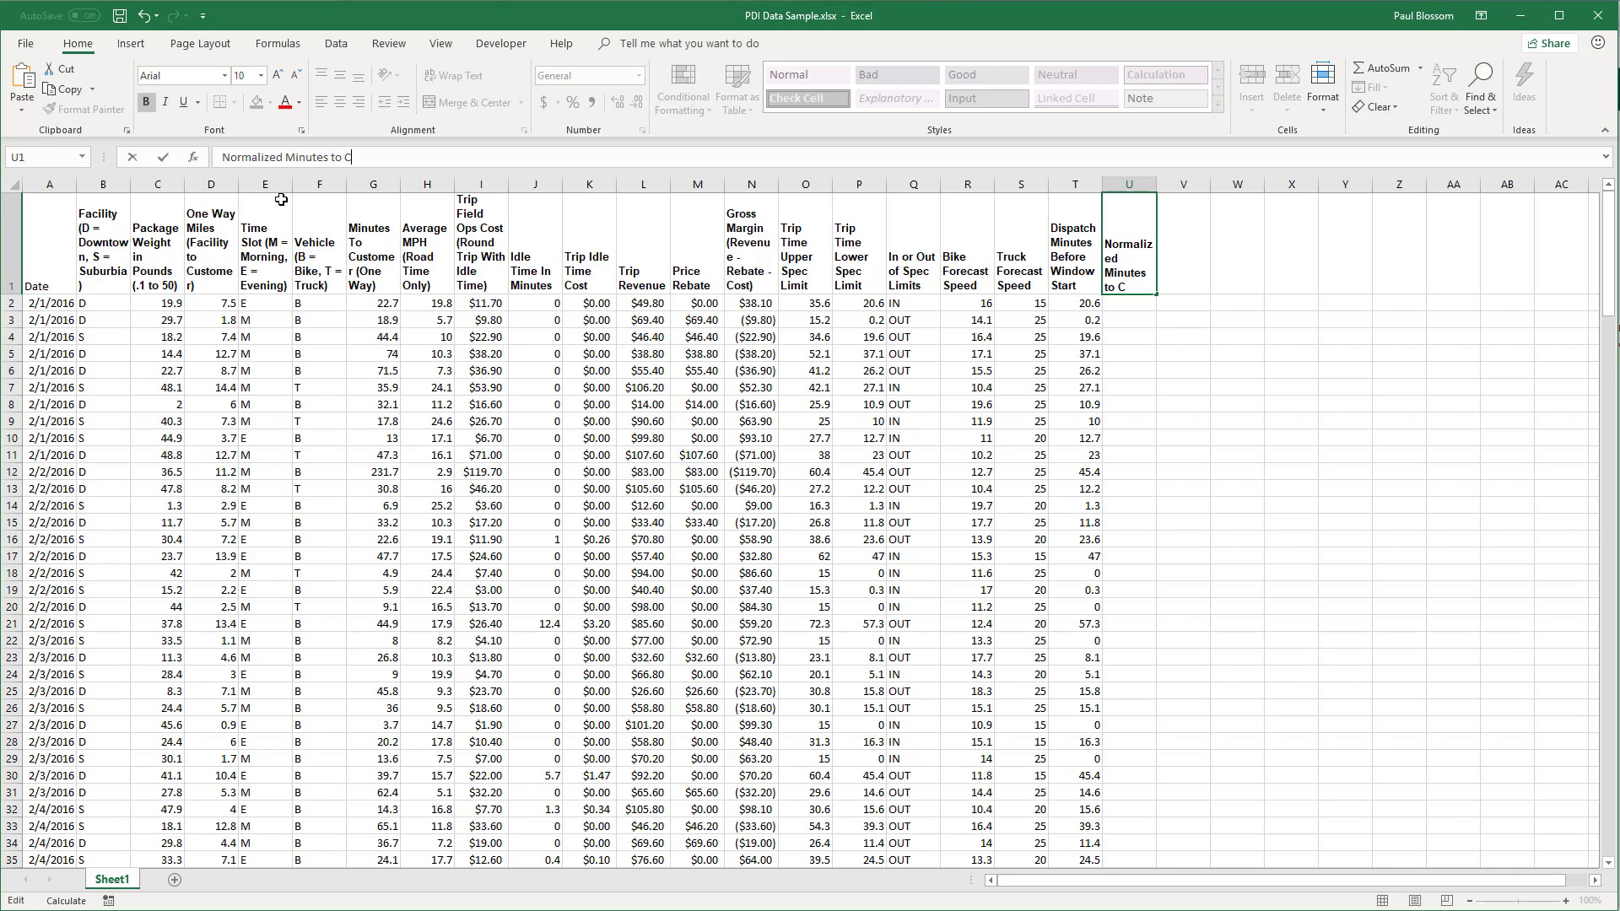
type("ustomer")
key("Return")
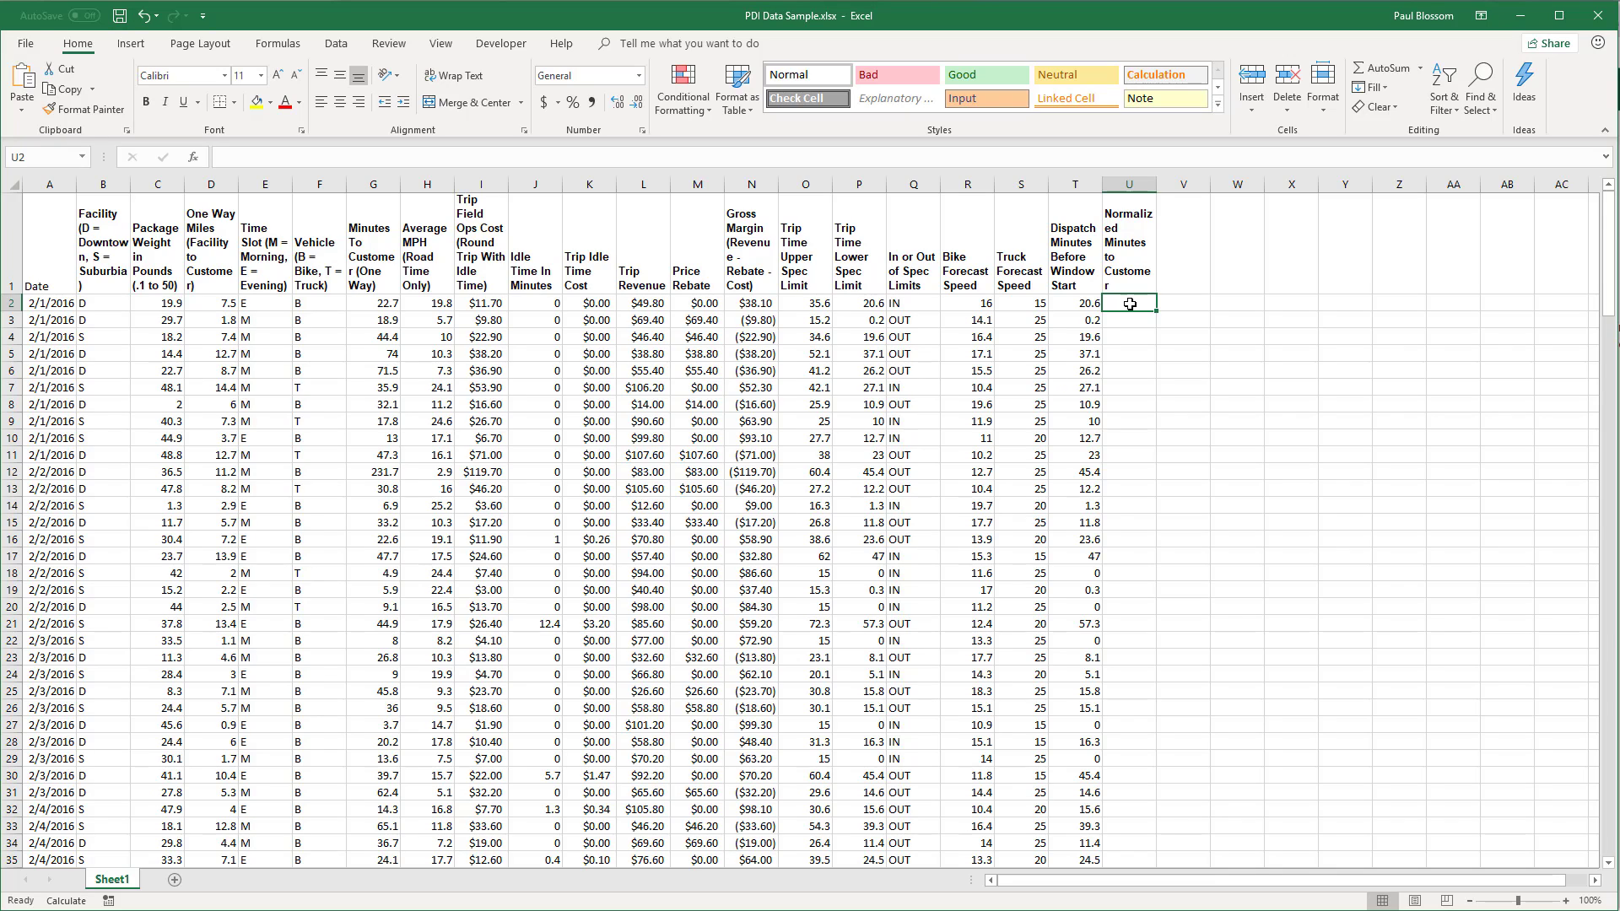
Step: Enter the formula =G2-AVERAGE(O2:P2) in cell U2 to subtract the midpoint of the trip time spec limits from the minutes to customer
type("=")
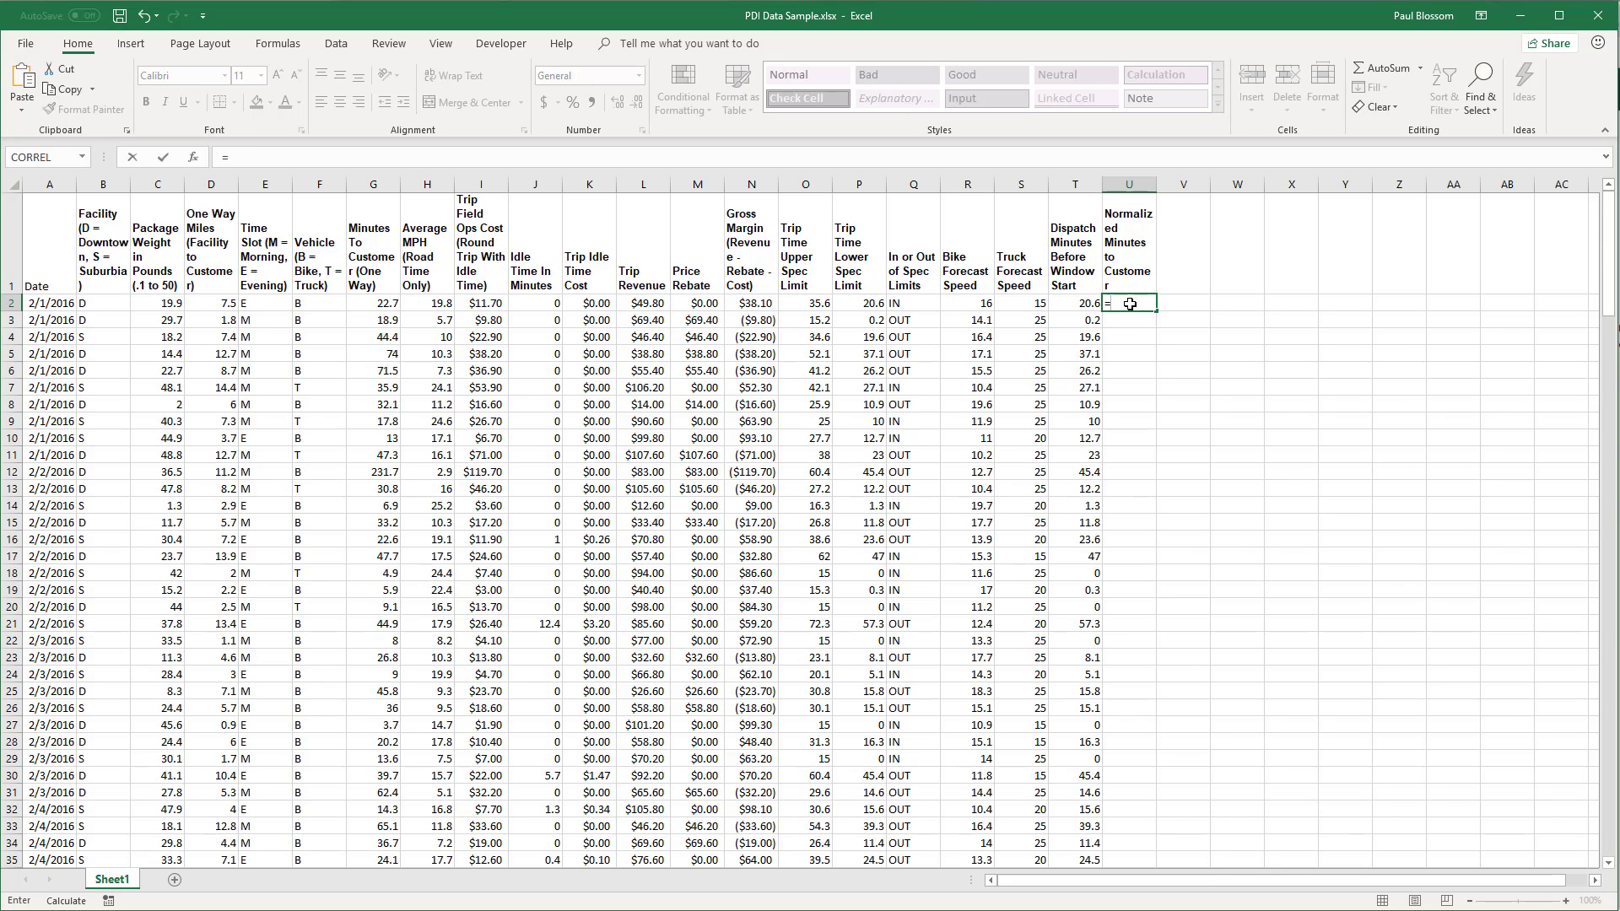
key("Left")
key("Left")
key("Left")
key("Left")
key("Left")
key("Left")
key("Left")
key("Left")
key("Left")
key("Left")
key("Left")
key("Left")
key("Left")
key("Left")
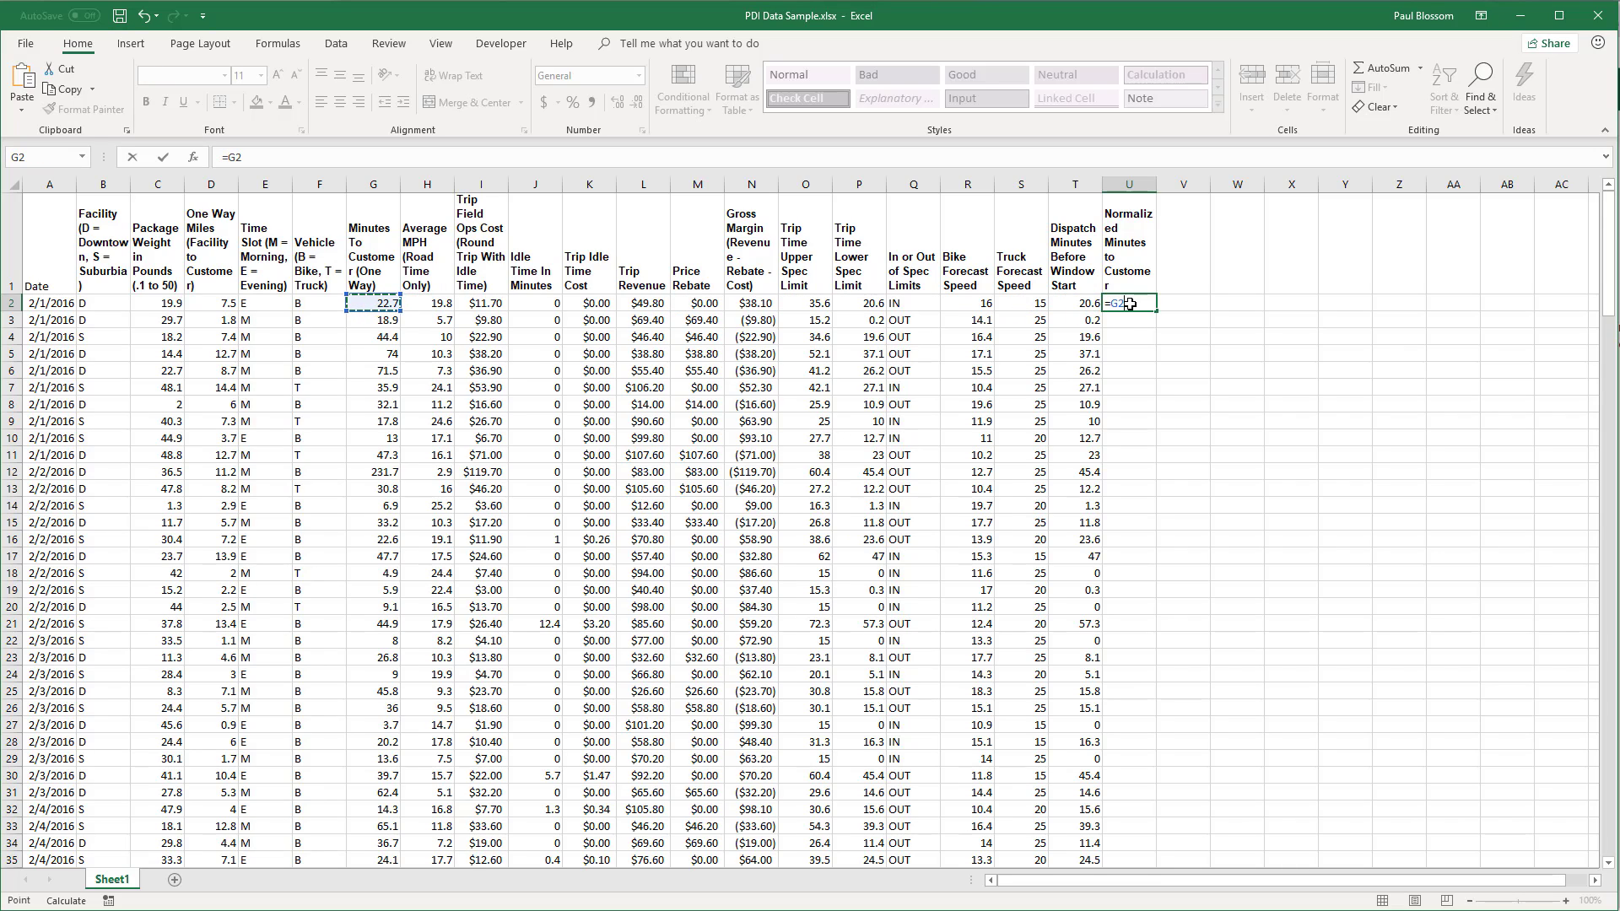
type("-average")
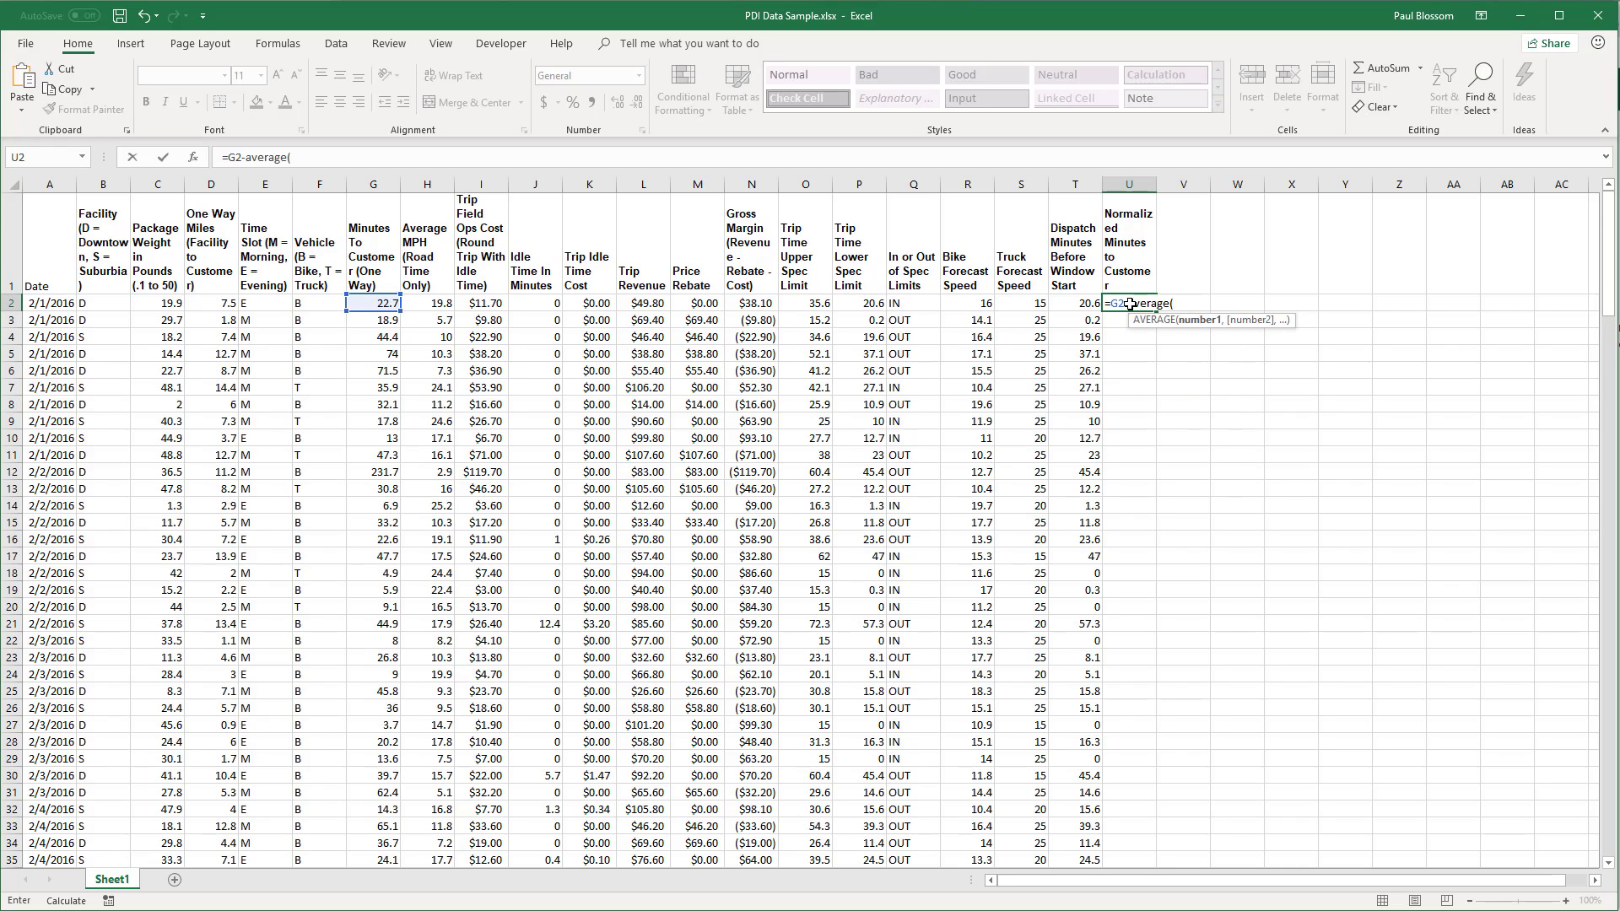
key("Left")
key("Left")
key("Left")
key("Left")
key("Left")
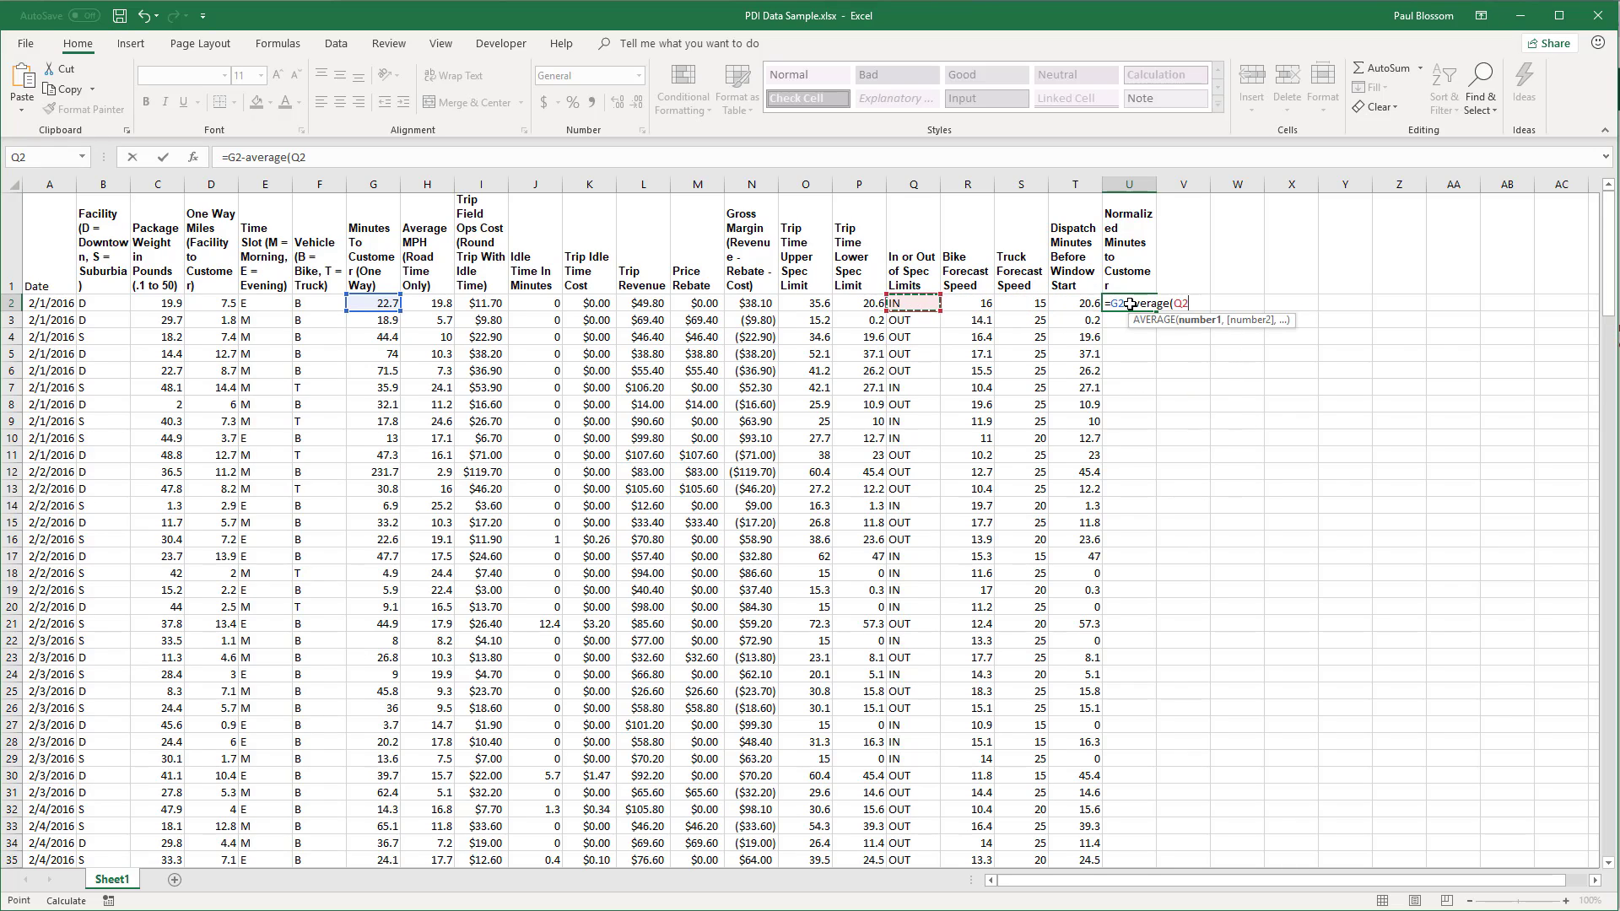
key("shift+Left")
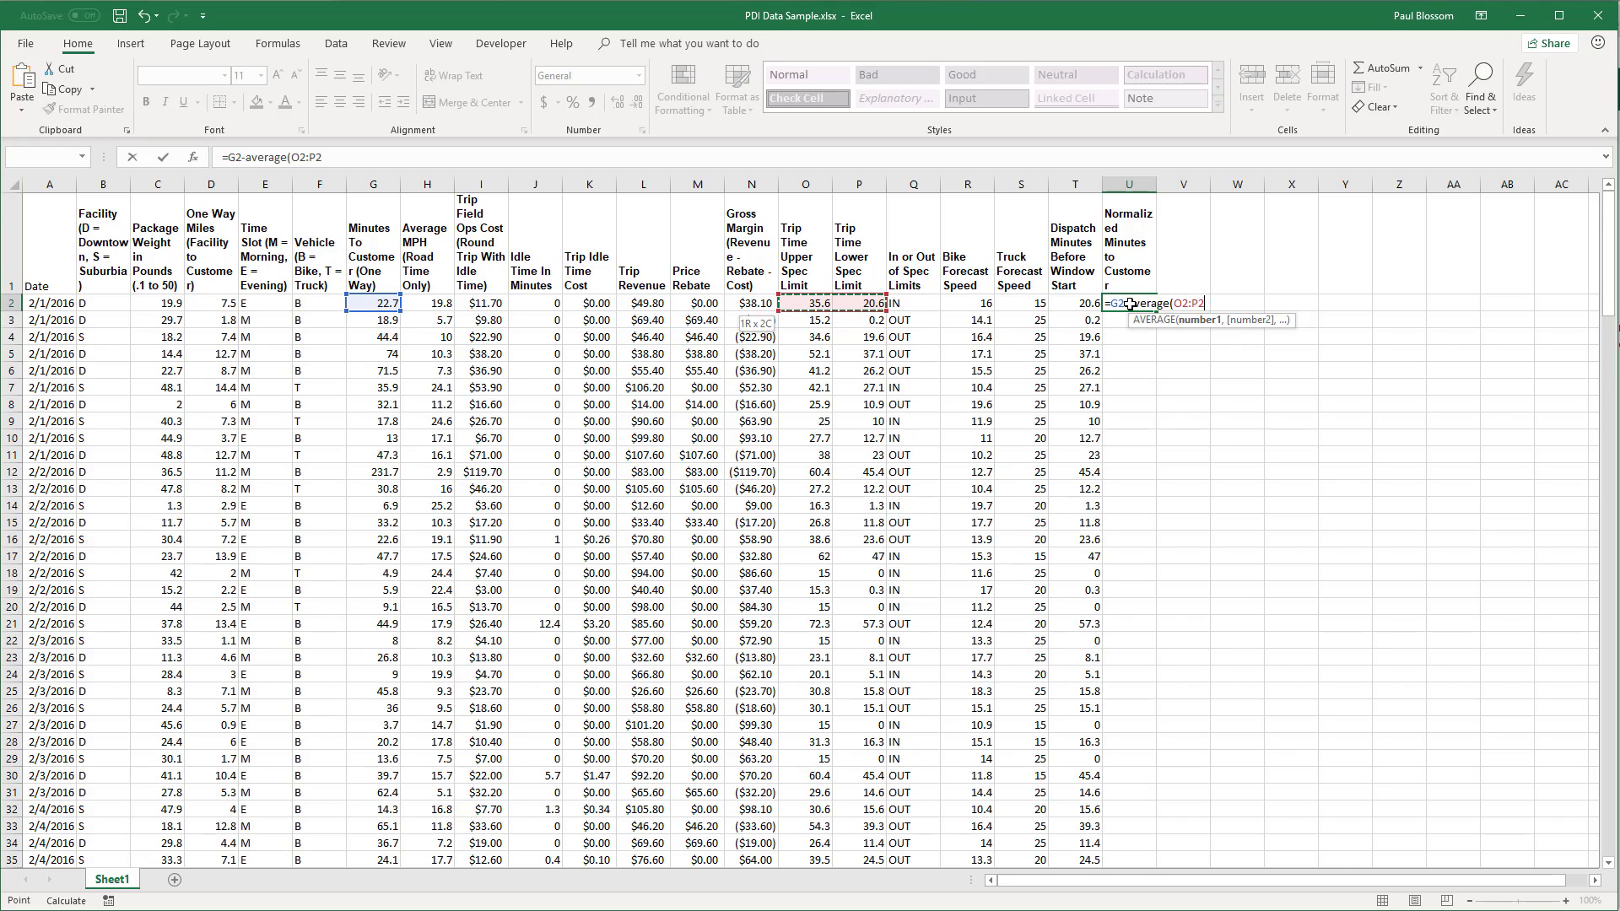
type(")")
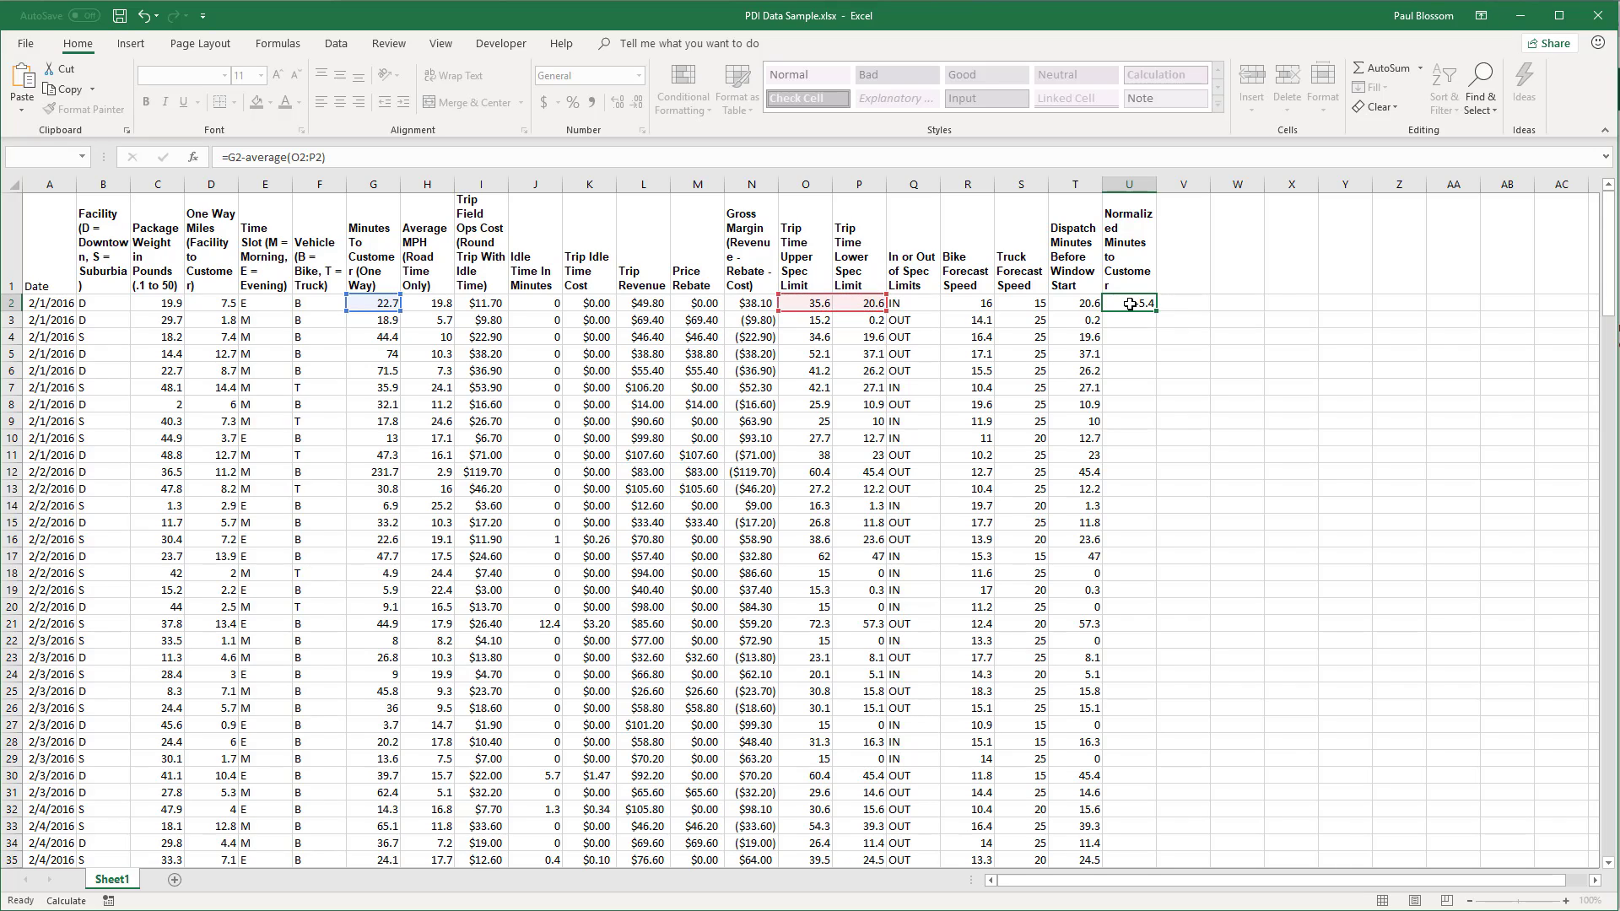
key("Return")
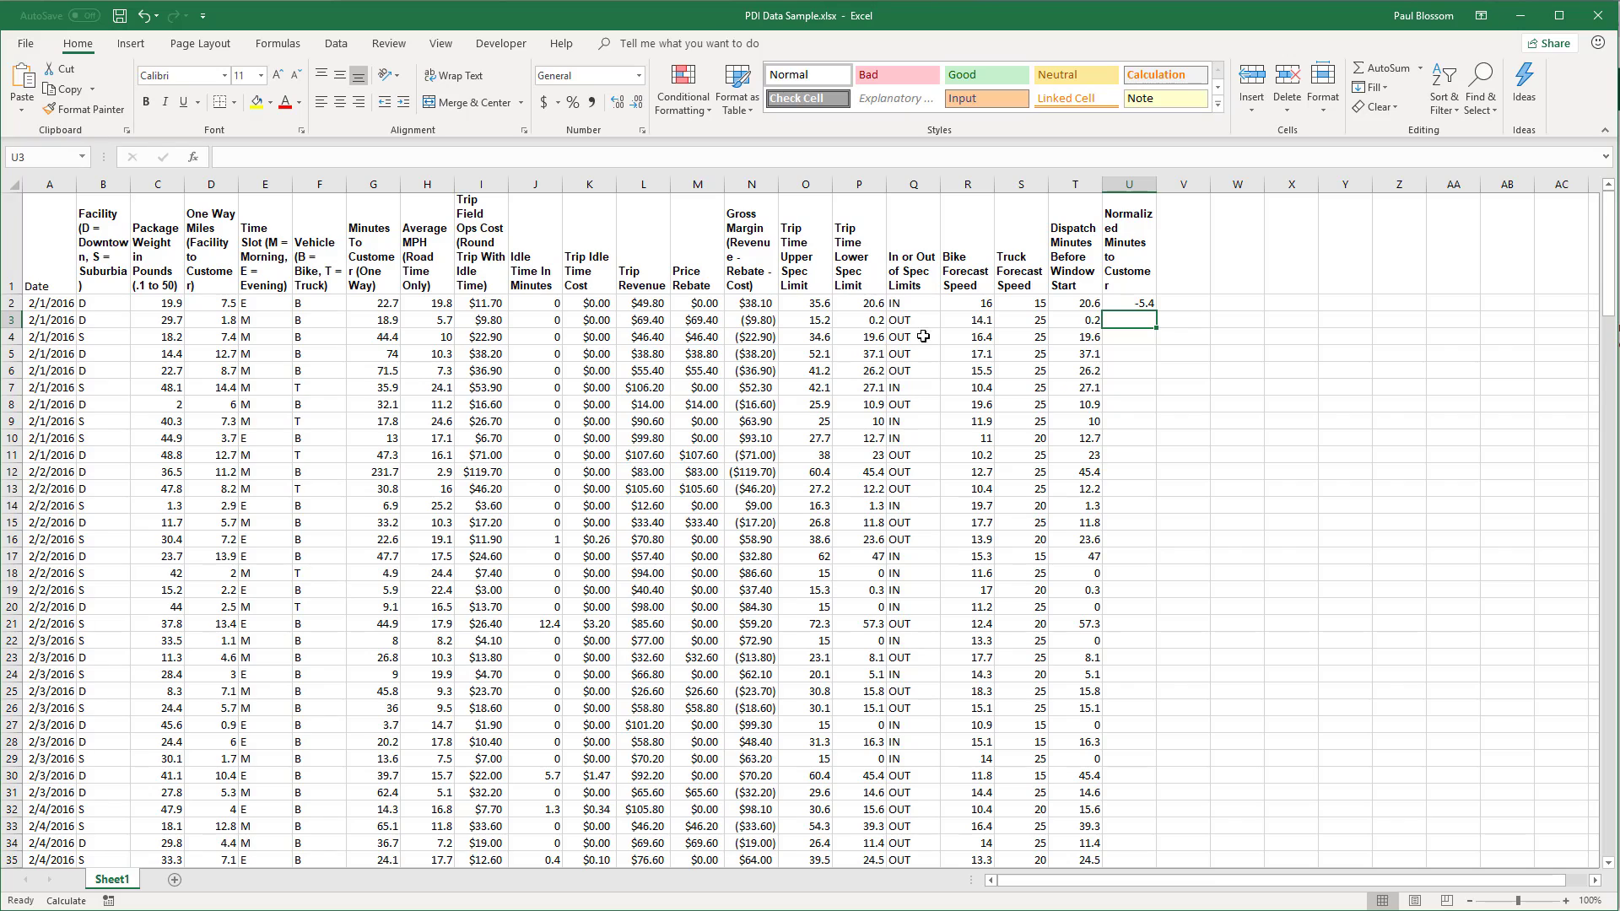
Step: Fill the formula from U2 down the column through the last data row, U211
left_click(1135, 302)
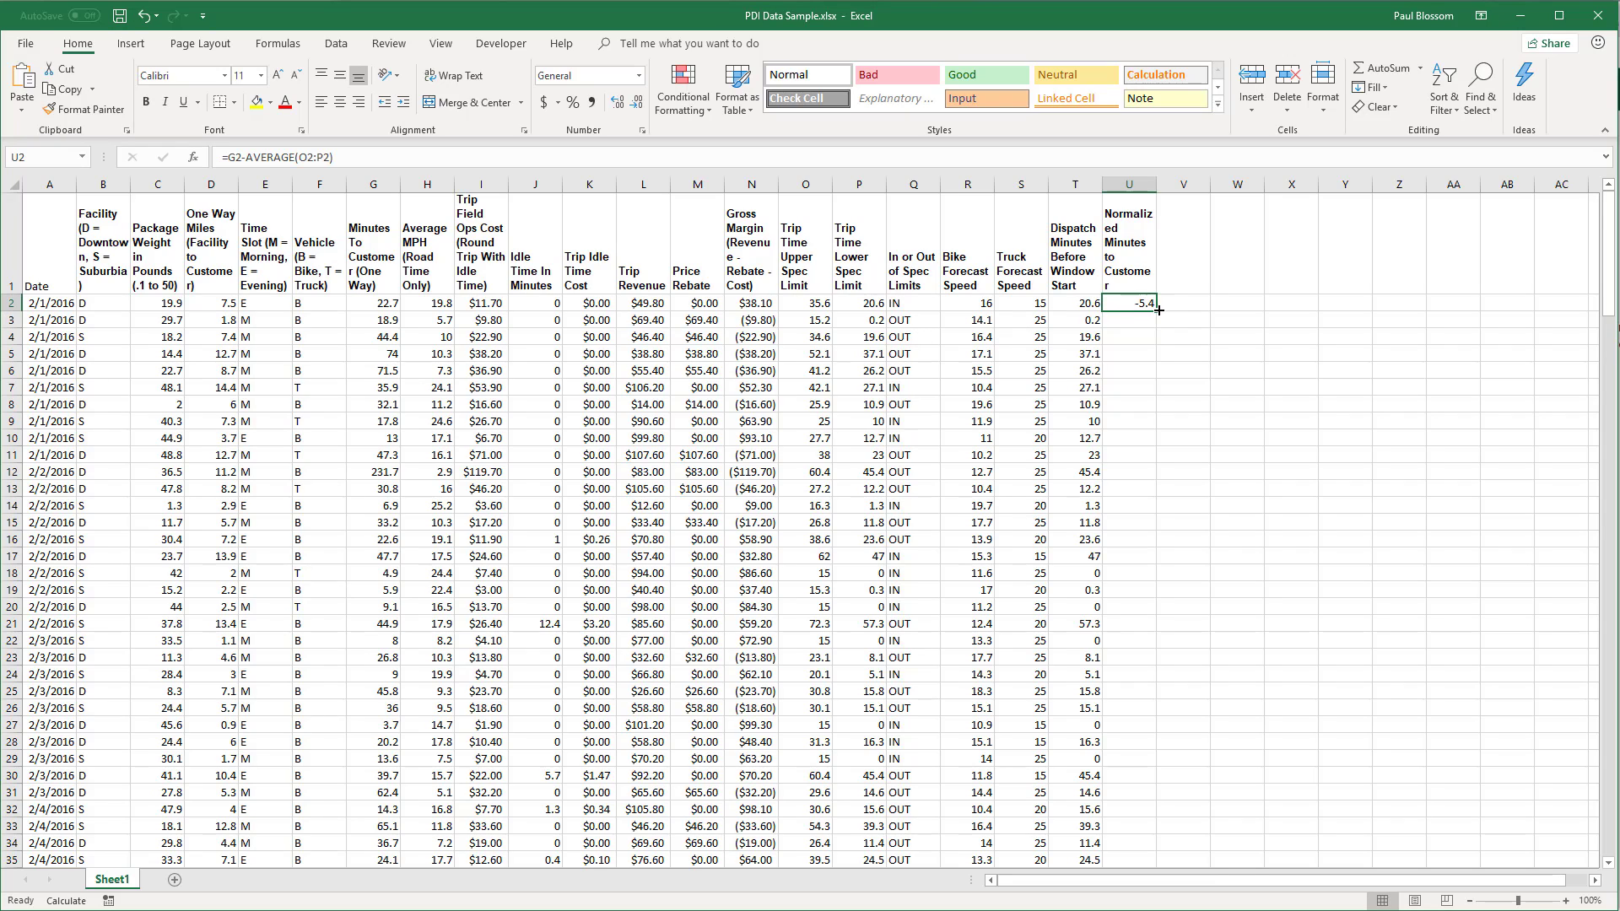
left_click_drag(1157, 312, 1127, 835)
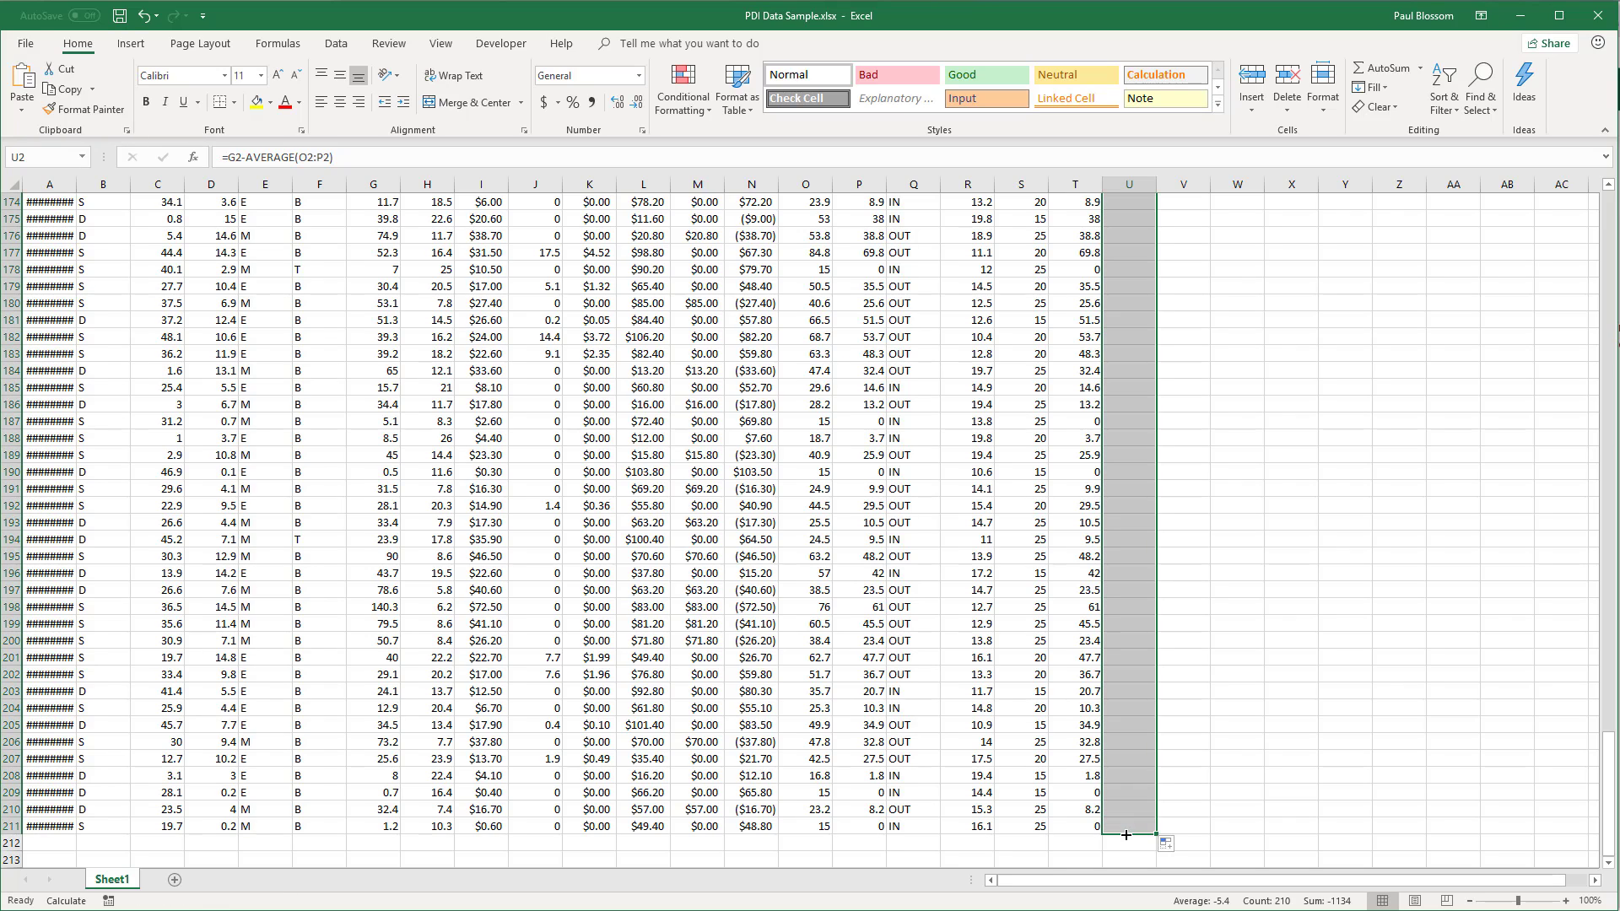
scroll(1126, 835, "up", 16)
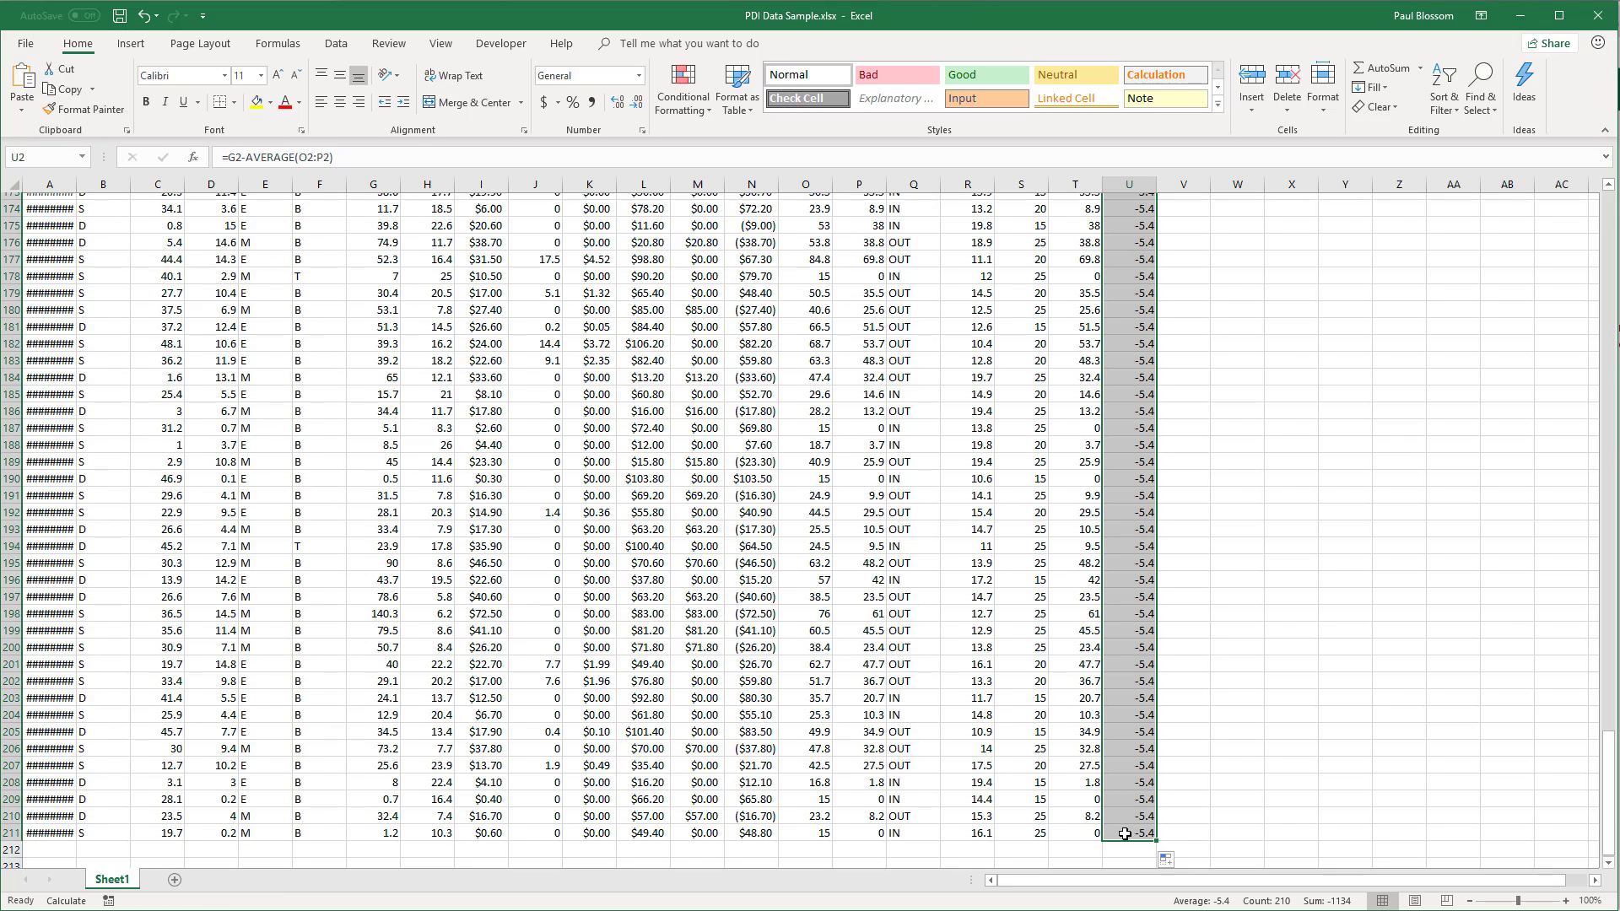
scroll(1125, 833, "up", 20)
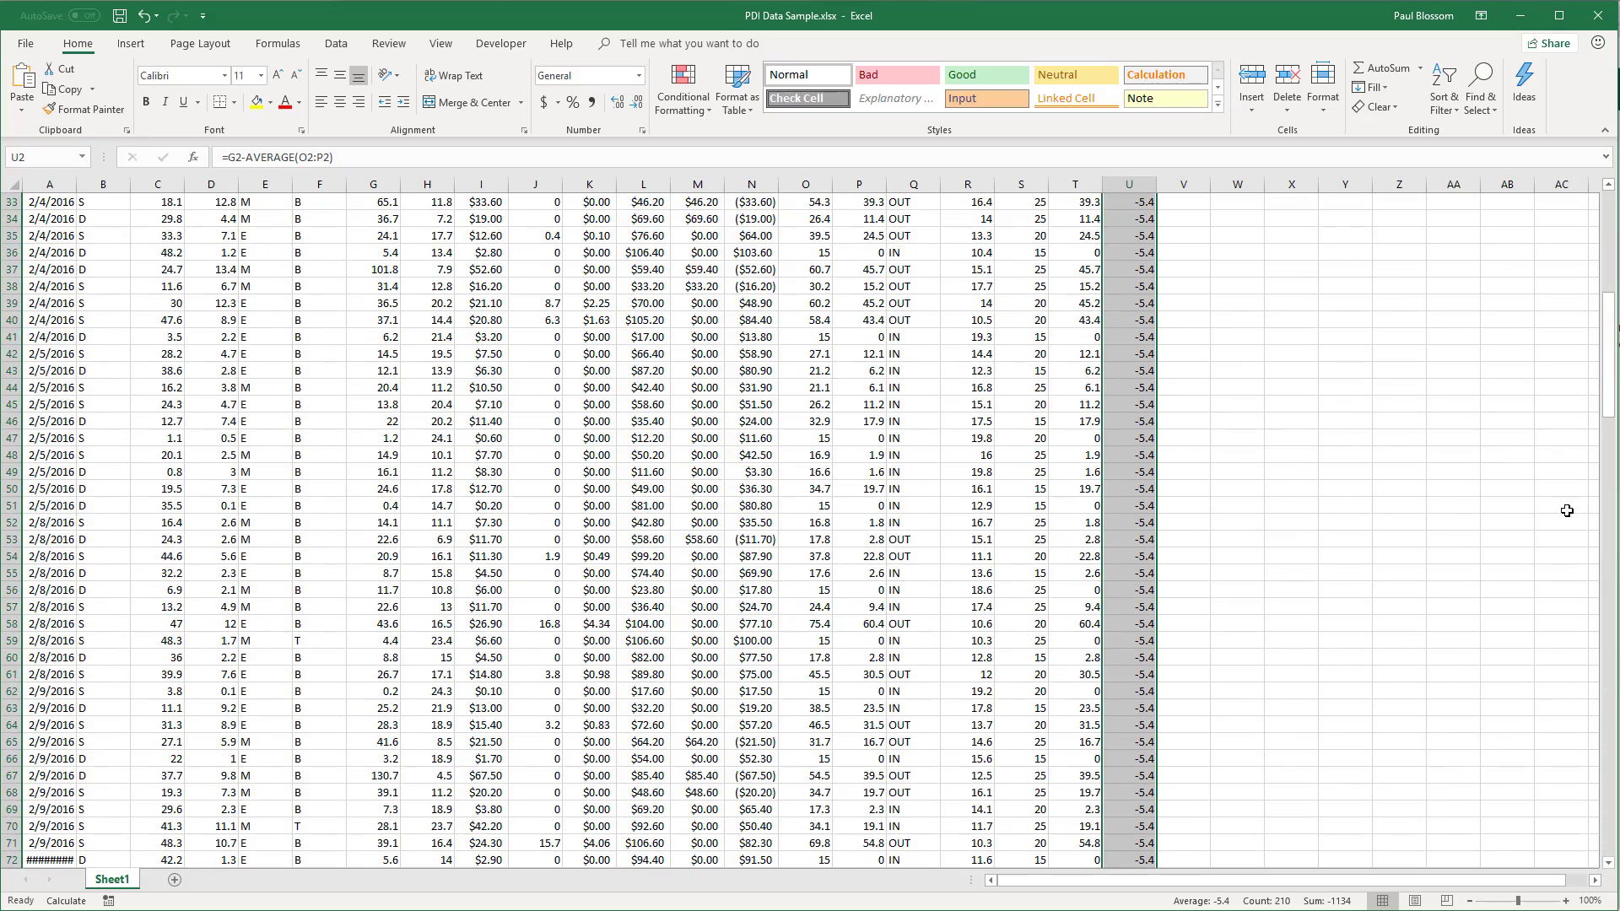
left_click_drag(1611, 357, 1610, 253)
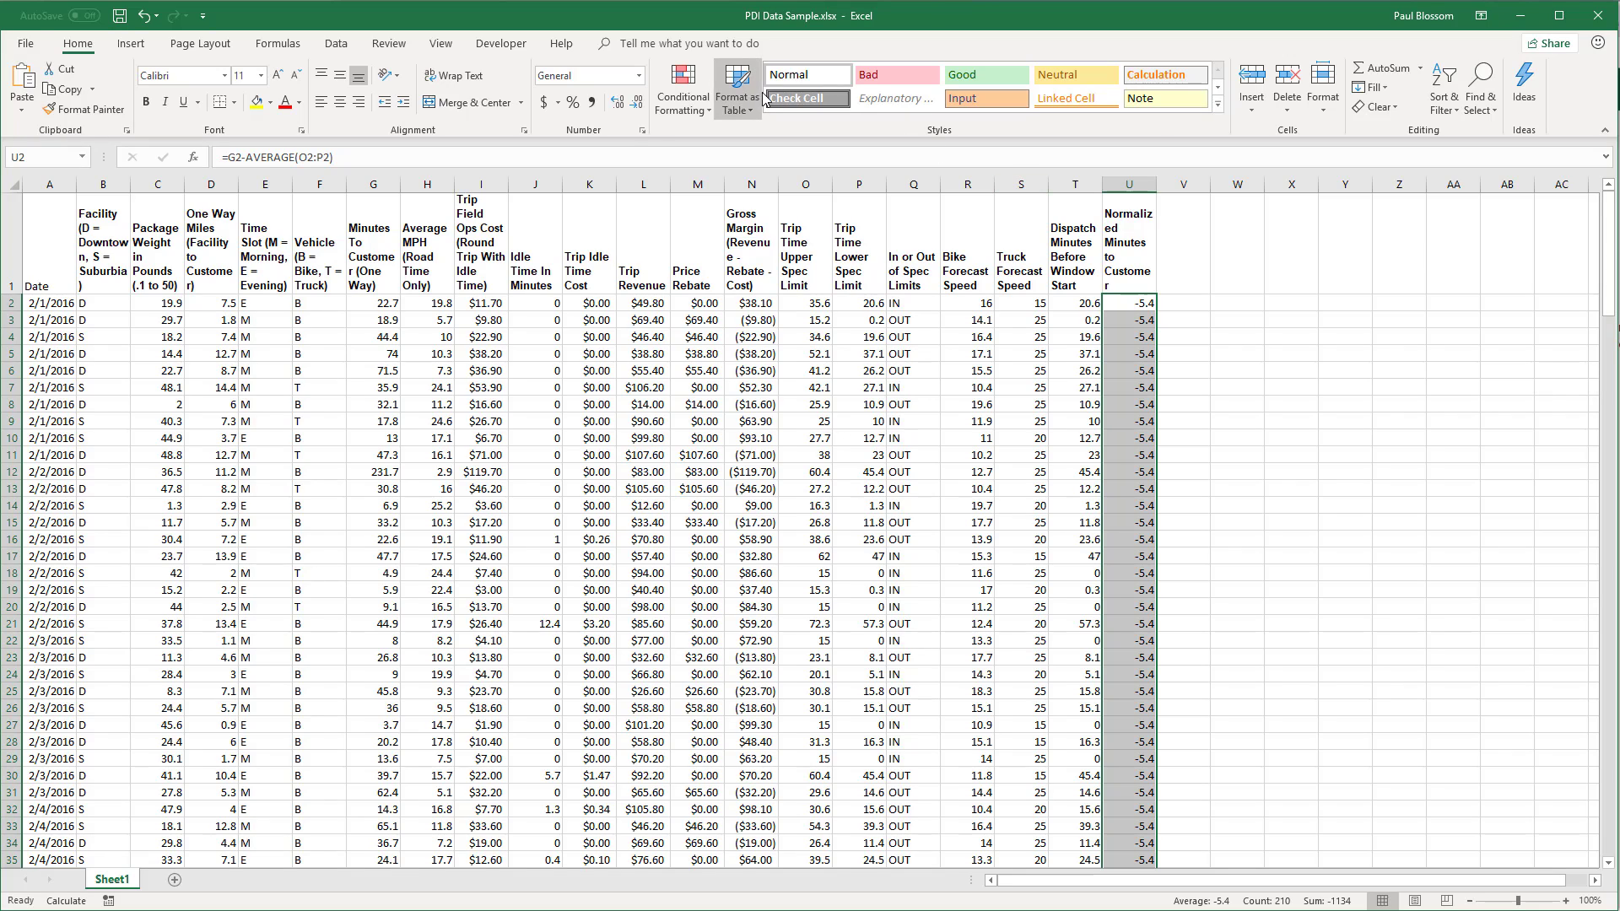
Step: Recalculate the workbook manually so the filled formulas in column U update for every row
left_click(335, 46)
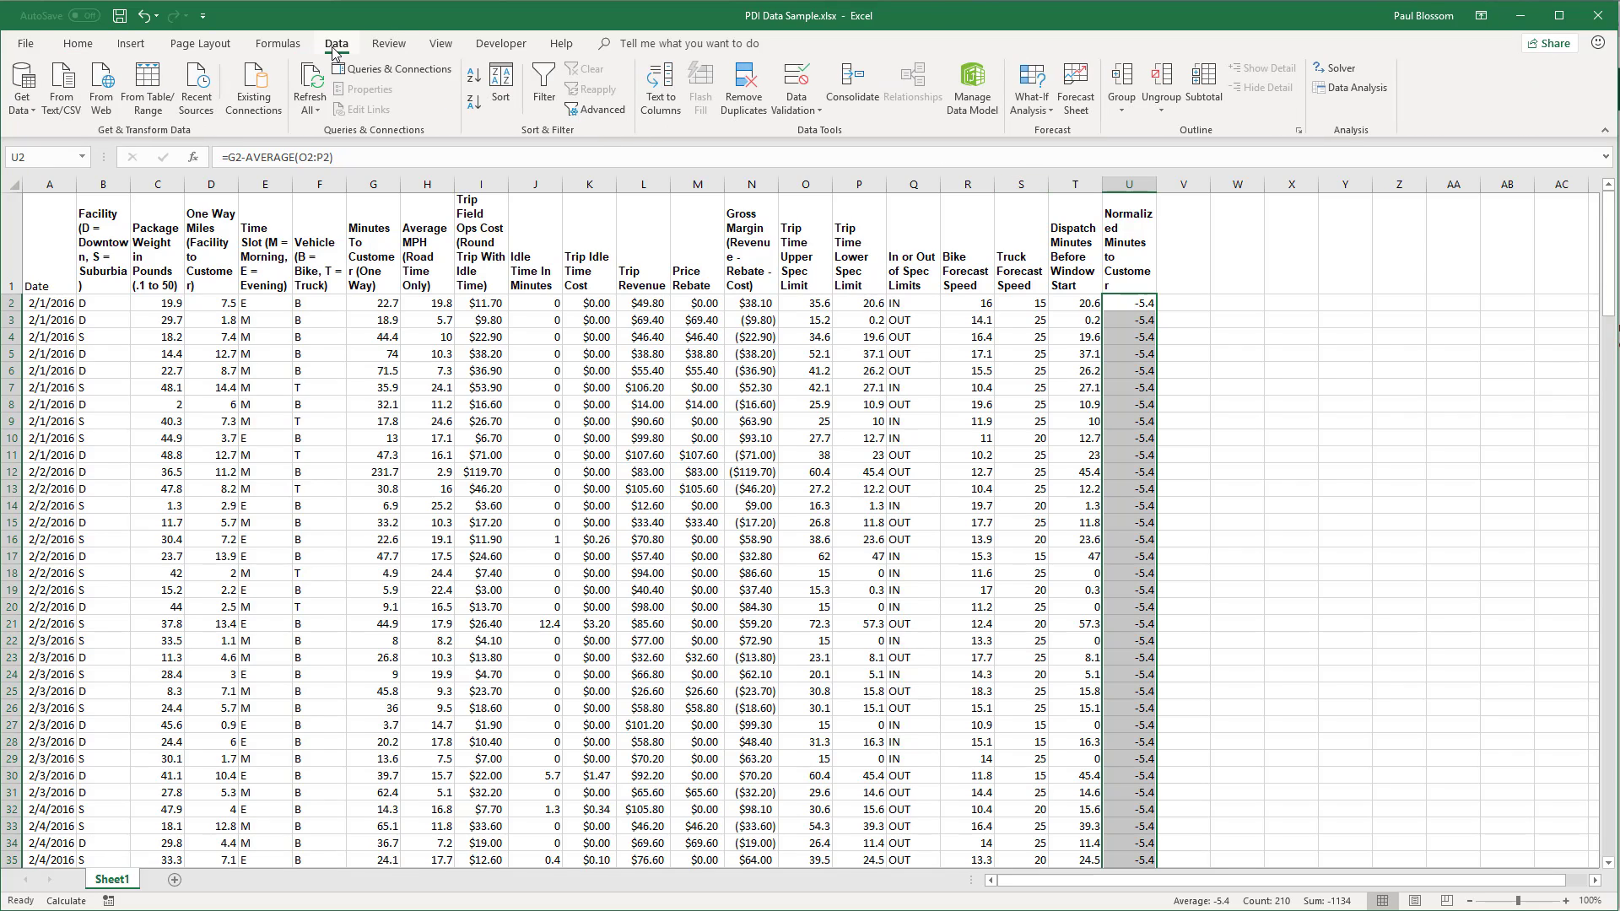
left_click(273, 47)
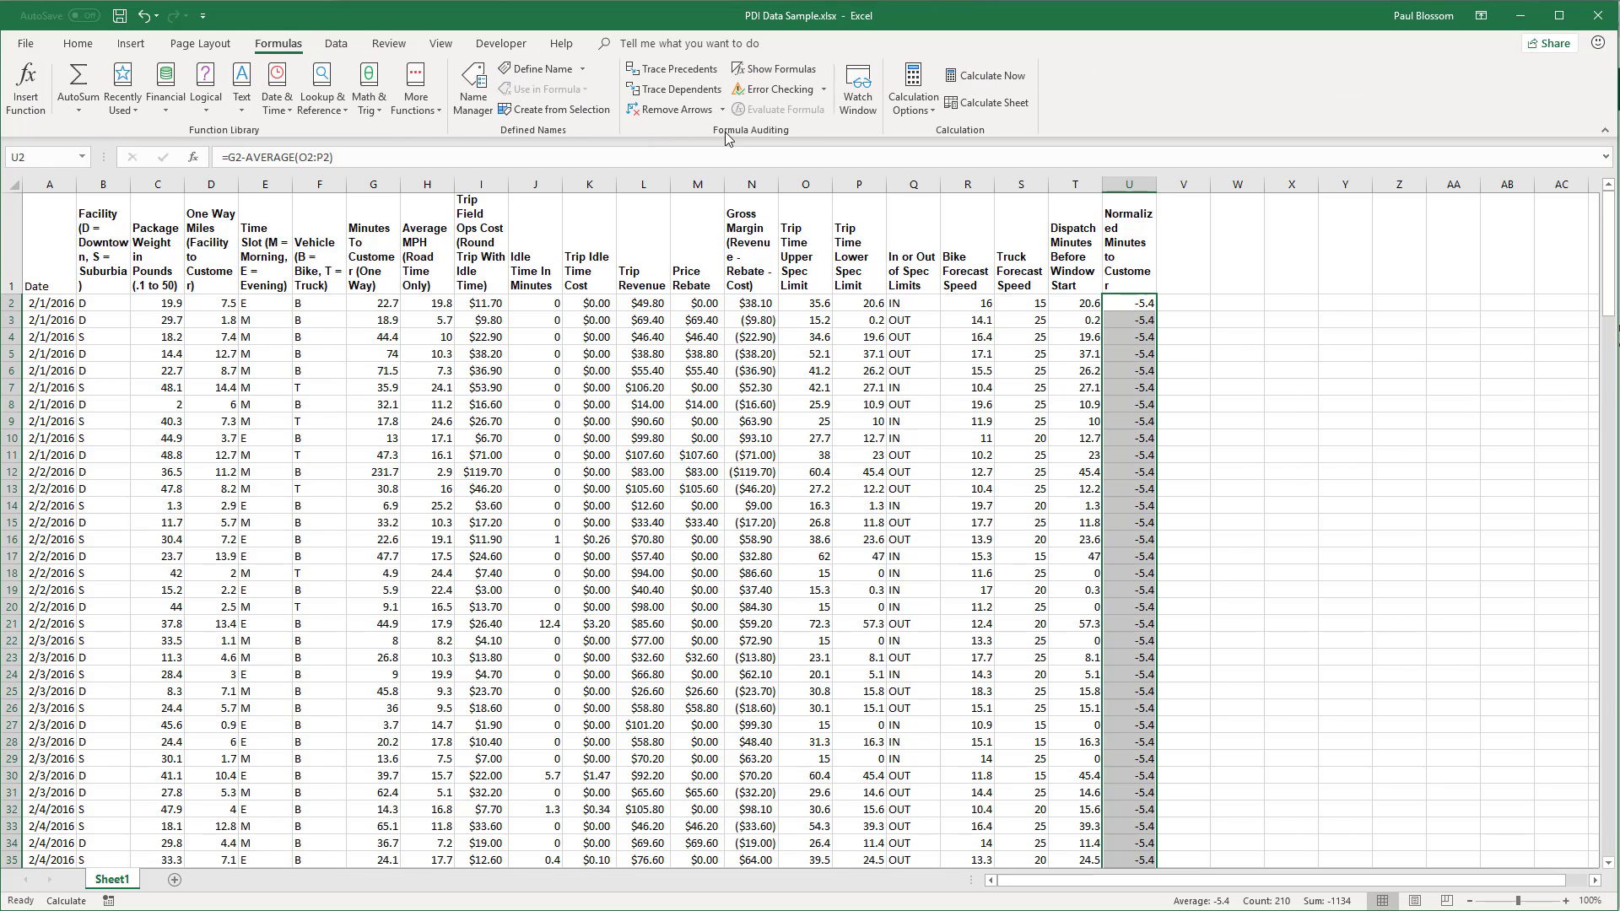
left_click(992, 77)
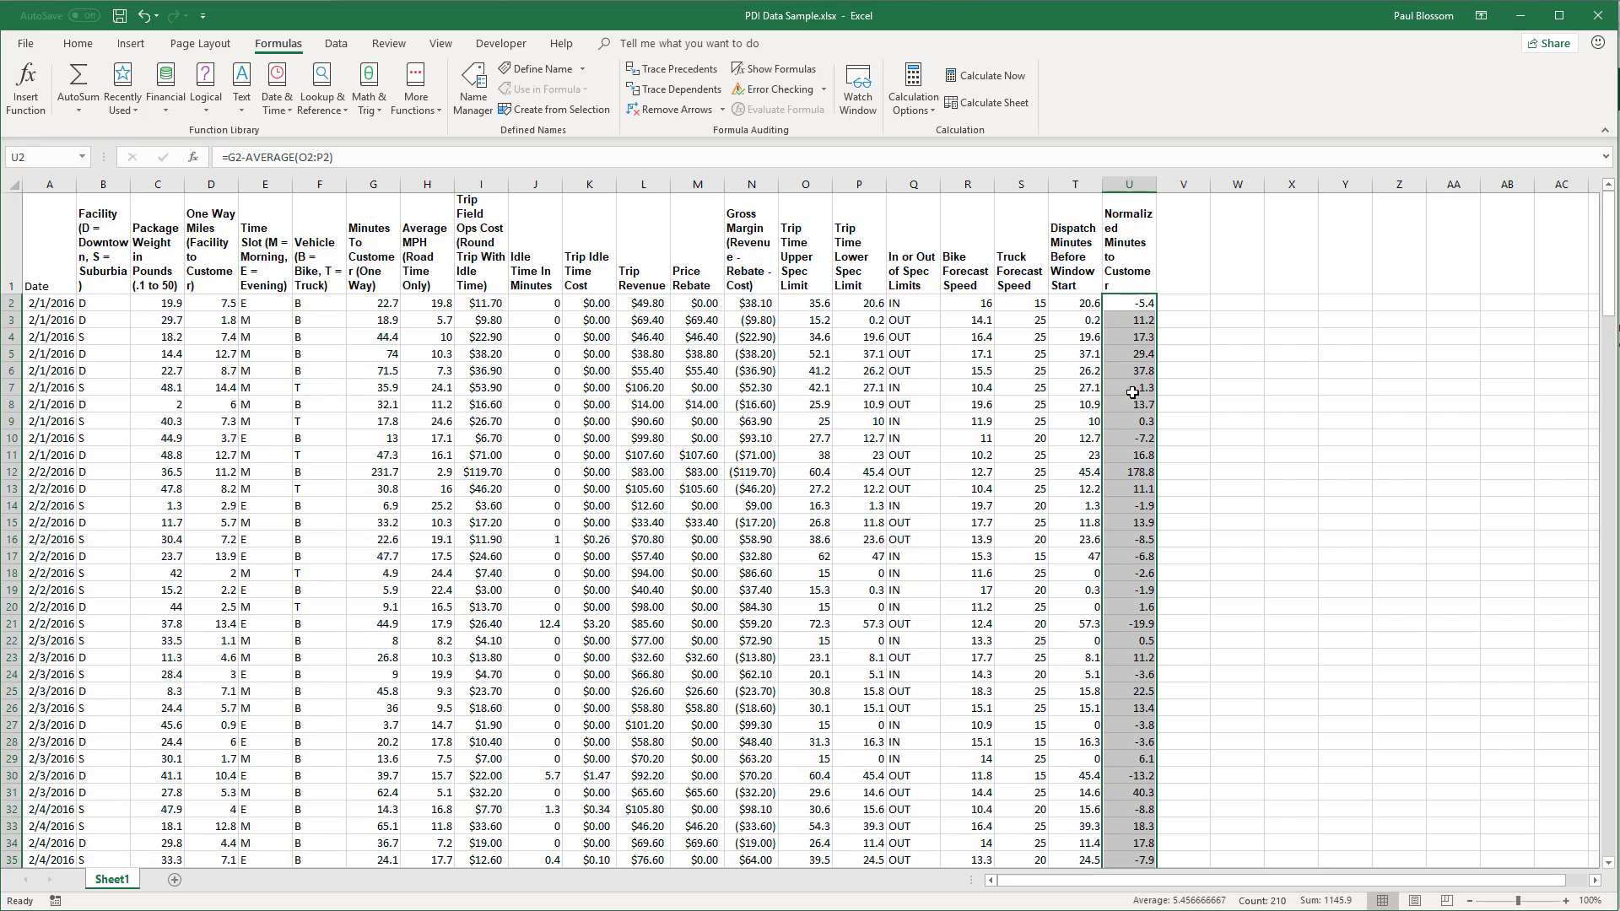
Step: Enter the formula =AVERAGE(U2:U211) in cell V2 to average the normalized minutes
left_click(1196, 301)
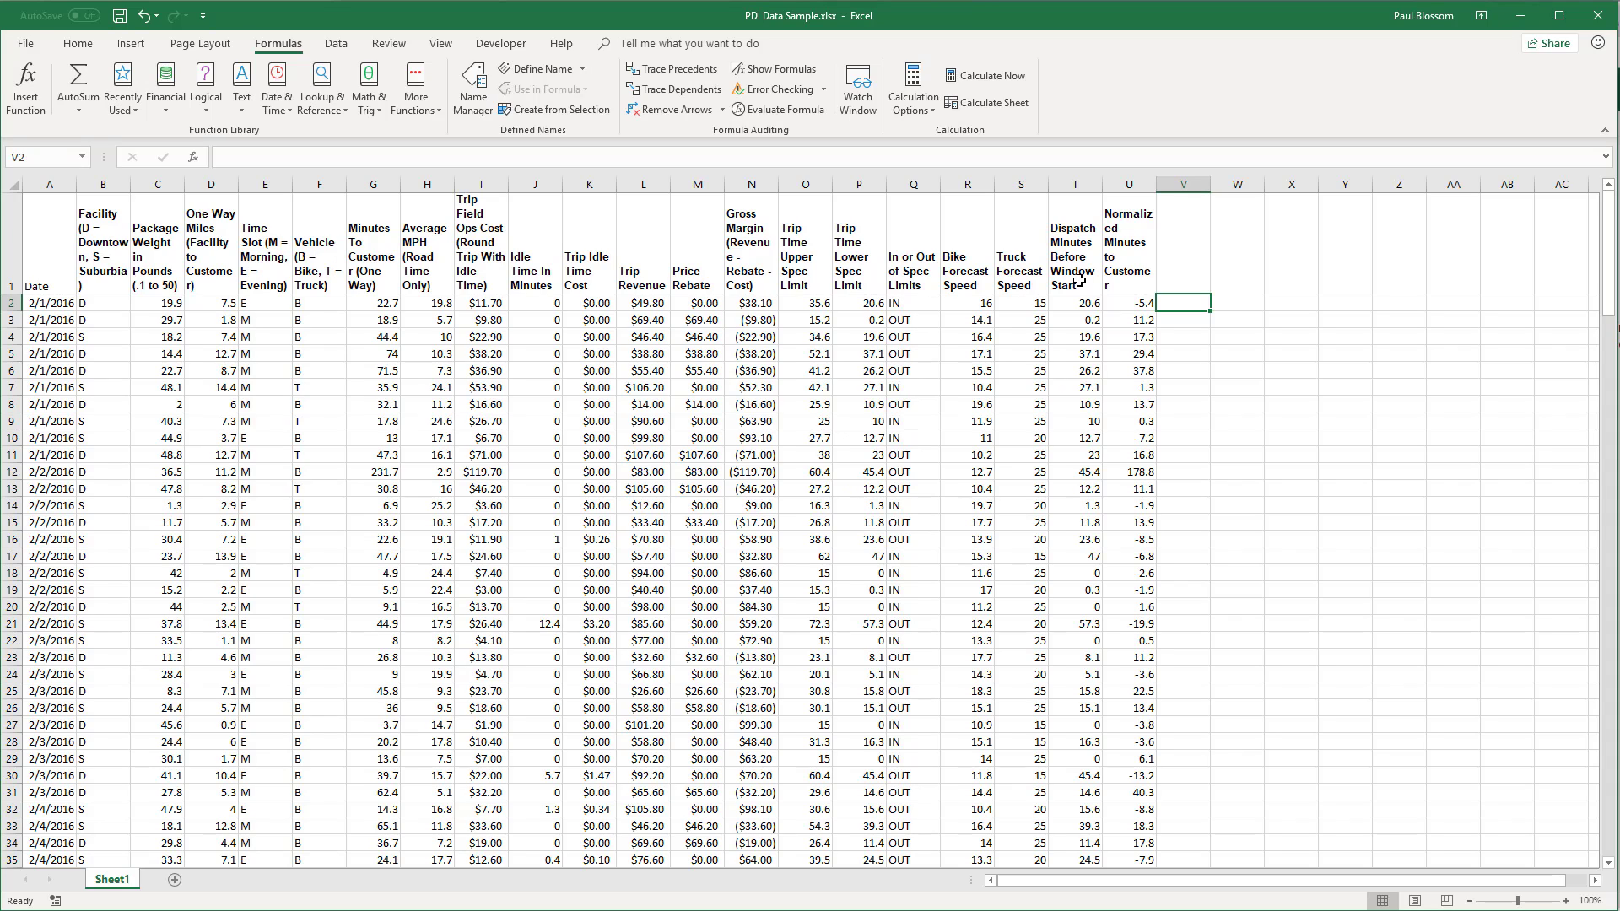
type("=aver")
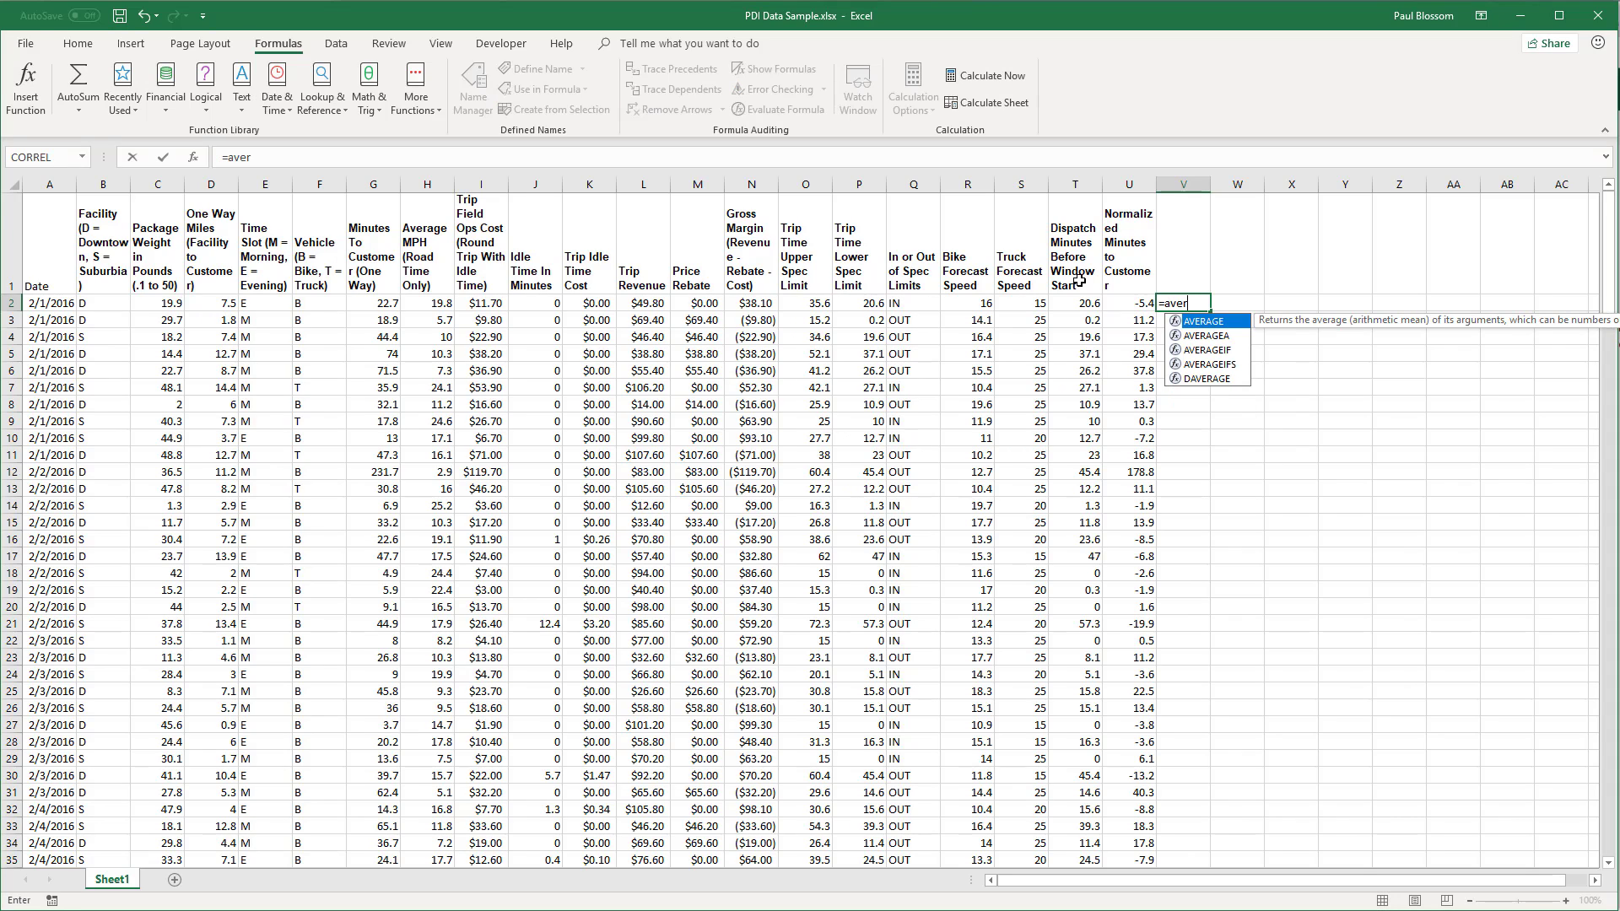
type("age(")
key("Left")
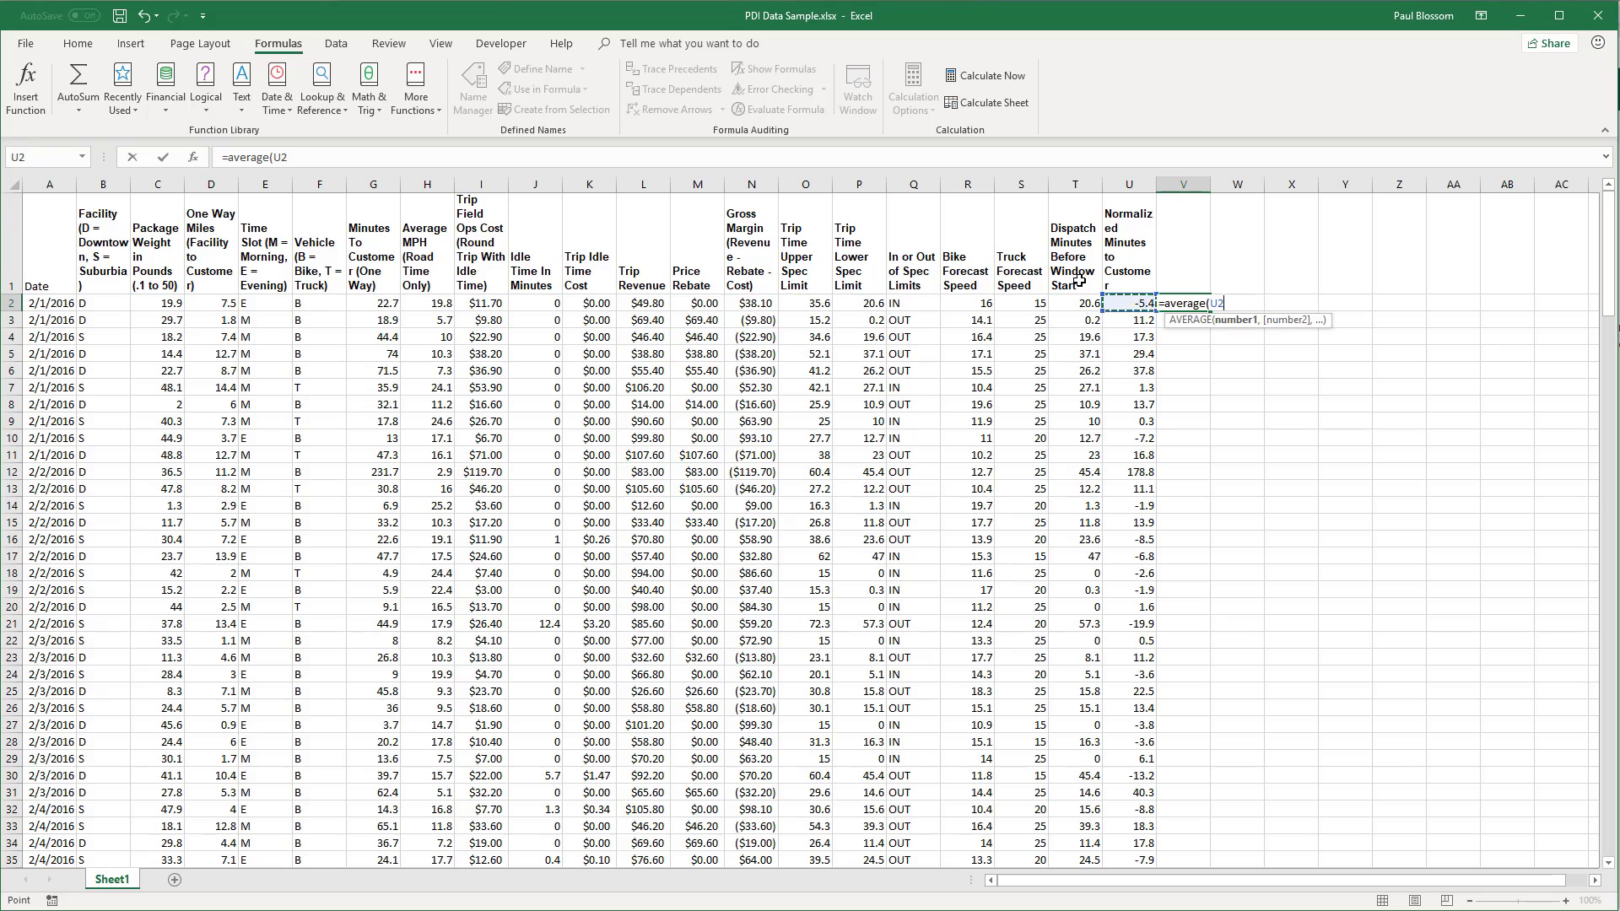
key("shift+Down")
key("shift+Down")
key("shift+Down")
key("shift+Down")
key("shift+Down")
key("shift+Down")
key("shift+Down")
key("shift+Down")
key("shift+Down")
key("shift+Down")
key("shift+Down")
key("shift+Down")
key("shift+Down")
key("shift+Down")
key("shift+Down")
key("shift+Down")
key("shift+Down")
key("shift+Down")
key("shift+Down")
key("shift+Down")
key("shift+Down")
key("shift+Down")
key("shift+Down")
key("shift+Down")
key("shift+Down")
key("shift+Down")
key("shift+Down")
key("shift+Down")
key("shift+Down")
key("shift+Down")
key("shift+Down")
key("shift+Down")
key("shift+Down")
key("shift+Down")
key("shift+Down")
key("shift+Down")
key("shift+Down")
key("shift+Down")
key("shift+Down")
key("shift+Down")
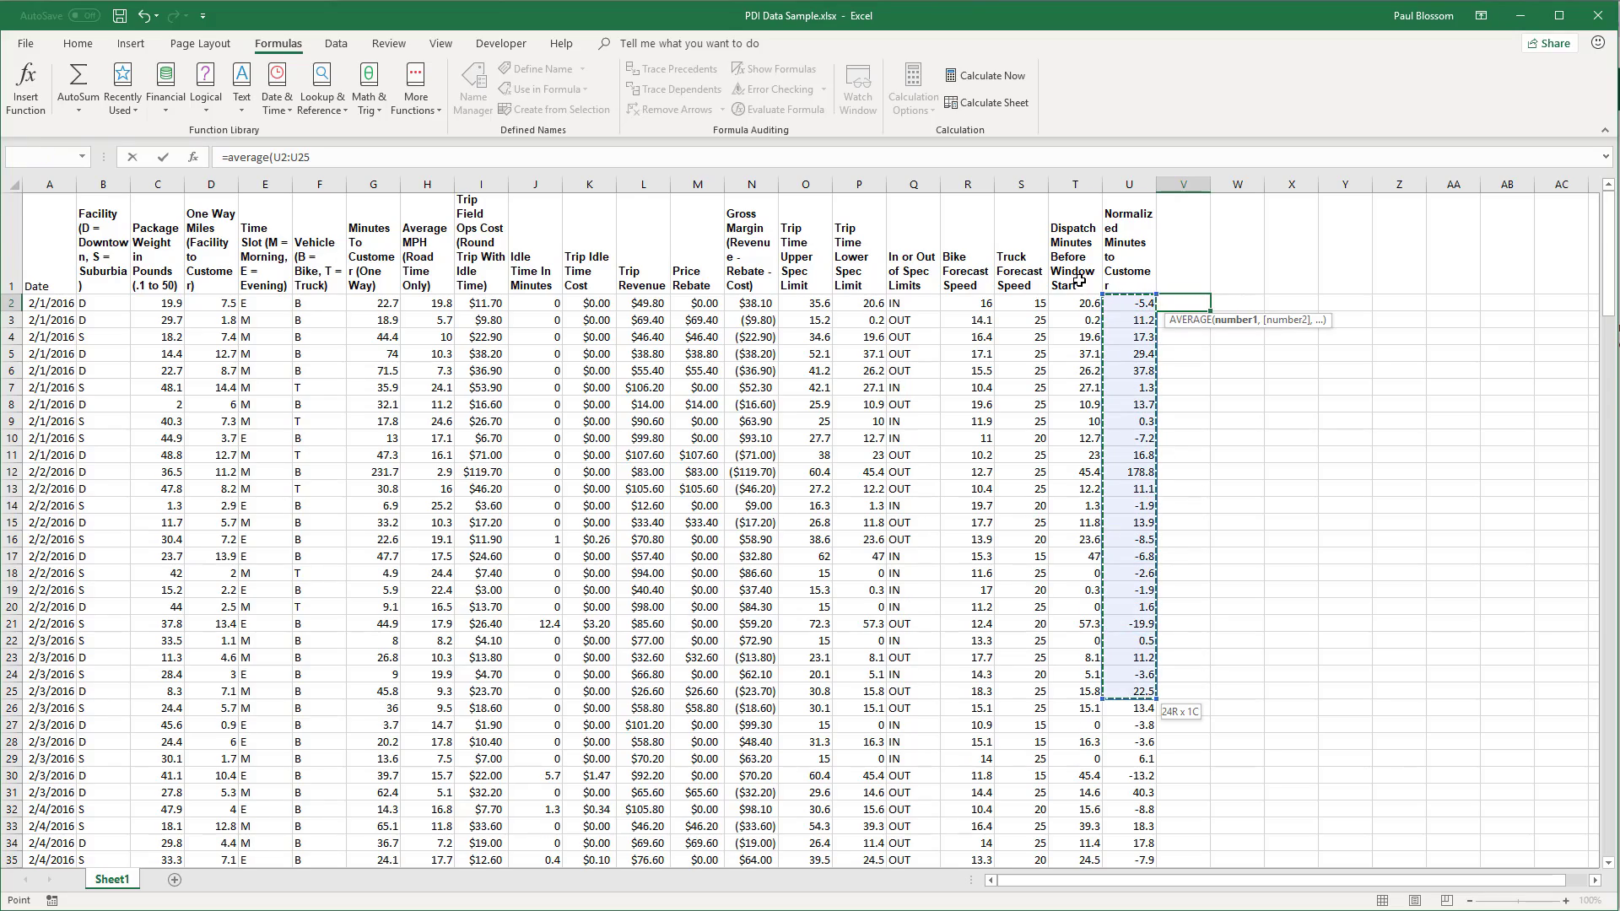
key("shift+Up")
key("shift+Up")
key("shift+Up")
key("shift+Up")
key("shift+Up")
key("shift+Up")
key("shift+Up")
key("shift+Up")
key("shift+Up")
key("shift+Up")
key("shift+Up")
key("shift+Up")
key("shift+Up")
key("shift+Up")
key("shift+Up")
key("shift+Up")
key("shift+Up")
key("shift+Up")
key("shift+Up")
key("shift+Up")
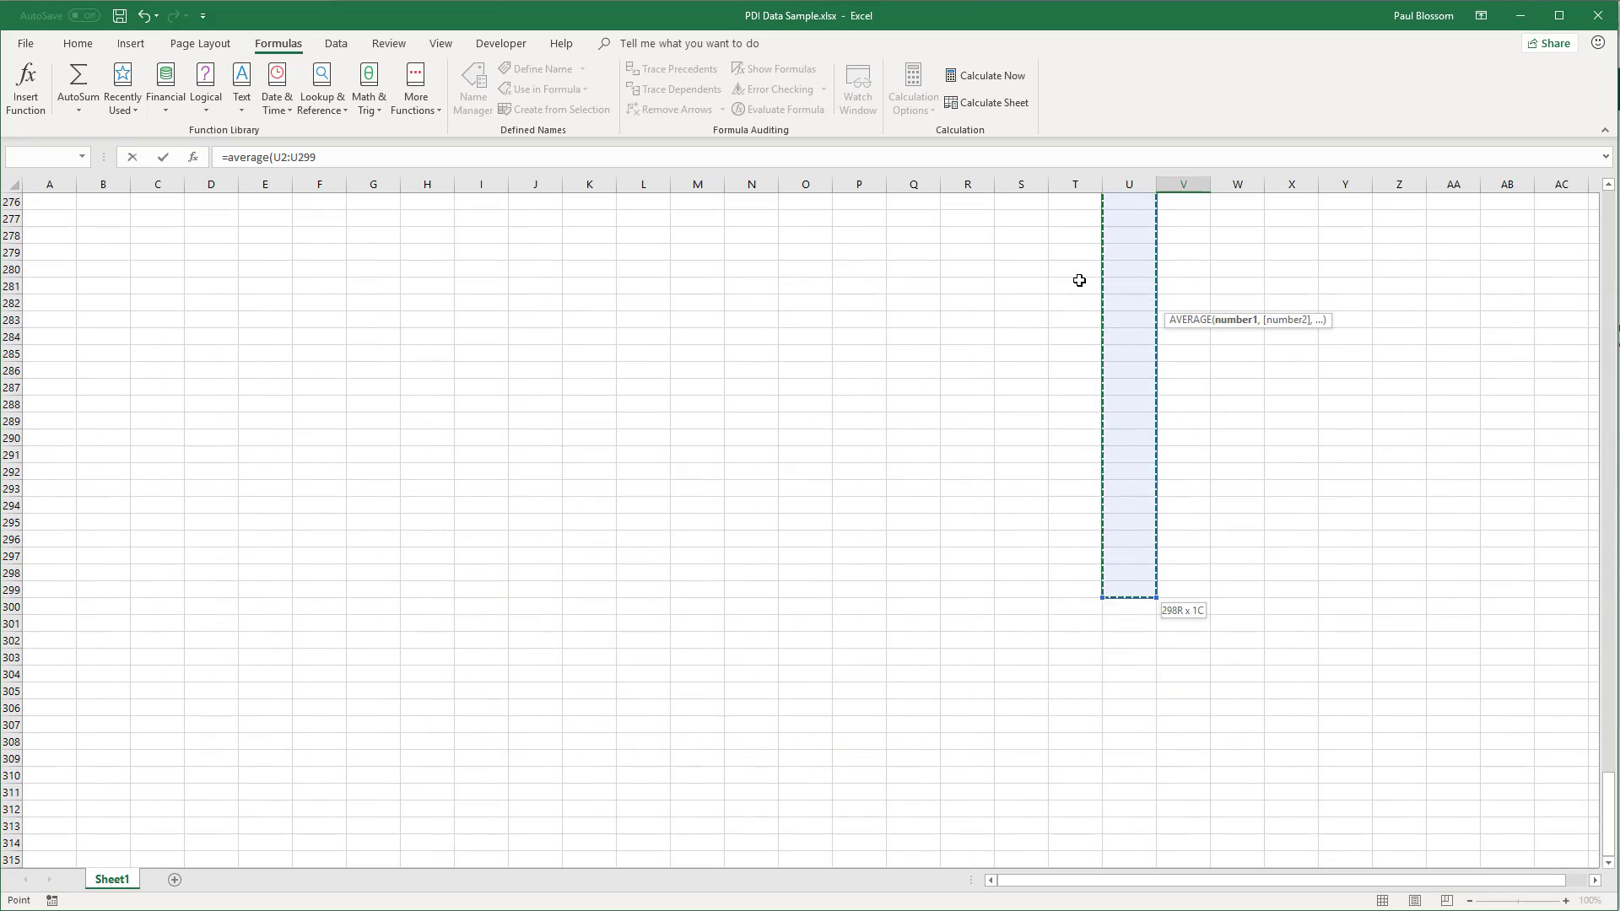
key("shift+Up")
key("shift+Up")
key("shift+Up")
key("shift+Up")
key("shift+Up")
key("shift+Up")
key("shift+Up")
key("shift+Up")
key("shift+Up")
key("shift+Up")
key("shift+Up")
key("shift+Up")
key("shift+Up")
key("shift+Up")
key("shift+Up")
key("shift+Up")
key("shift+Up")
key("shift+Up")
key("shift+Up")
key("shift+Up")
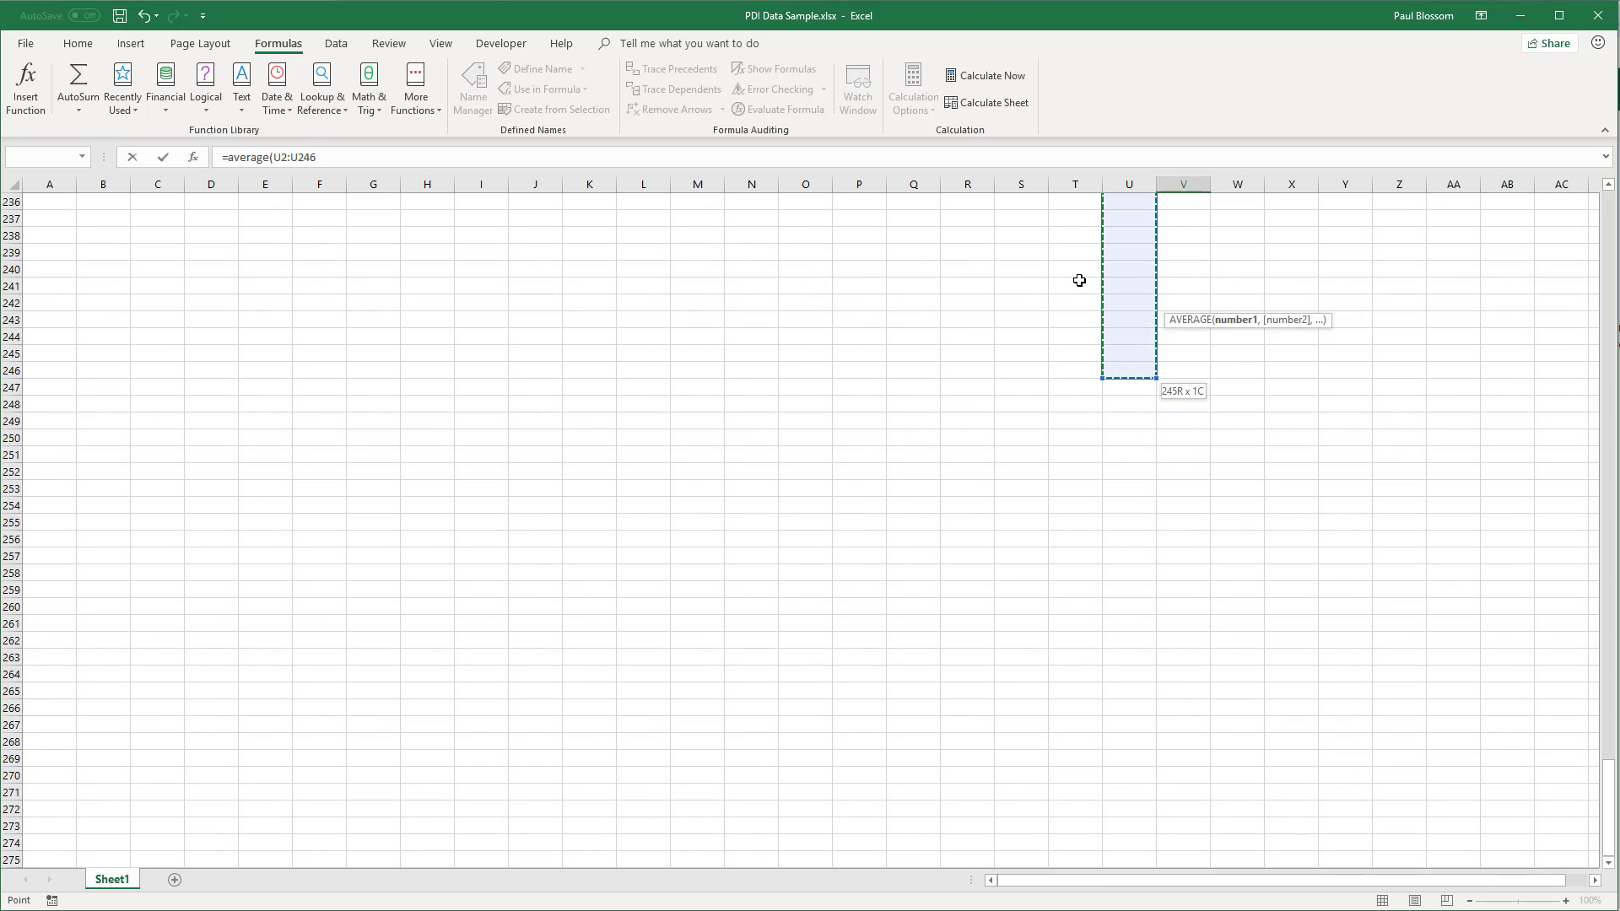
key("shift+Down")
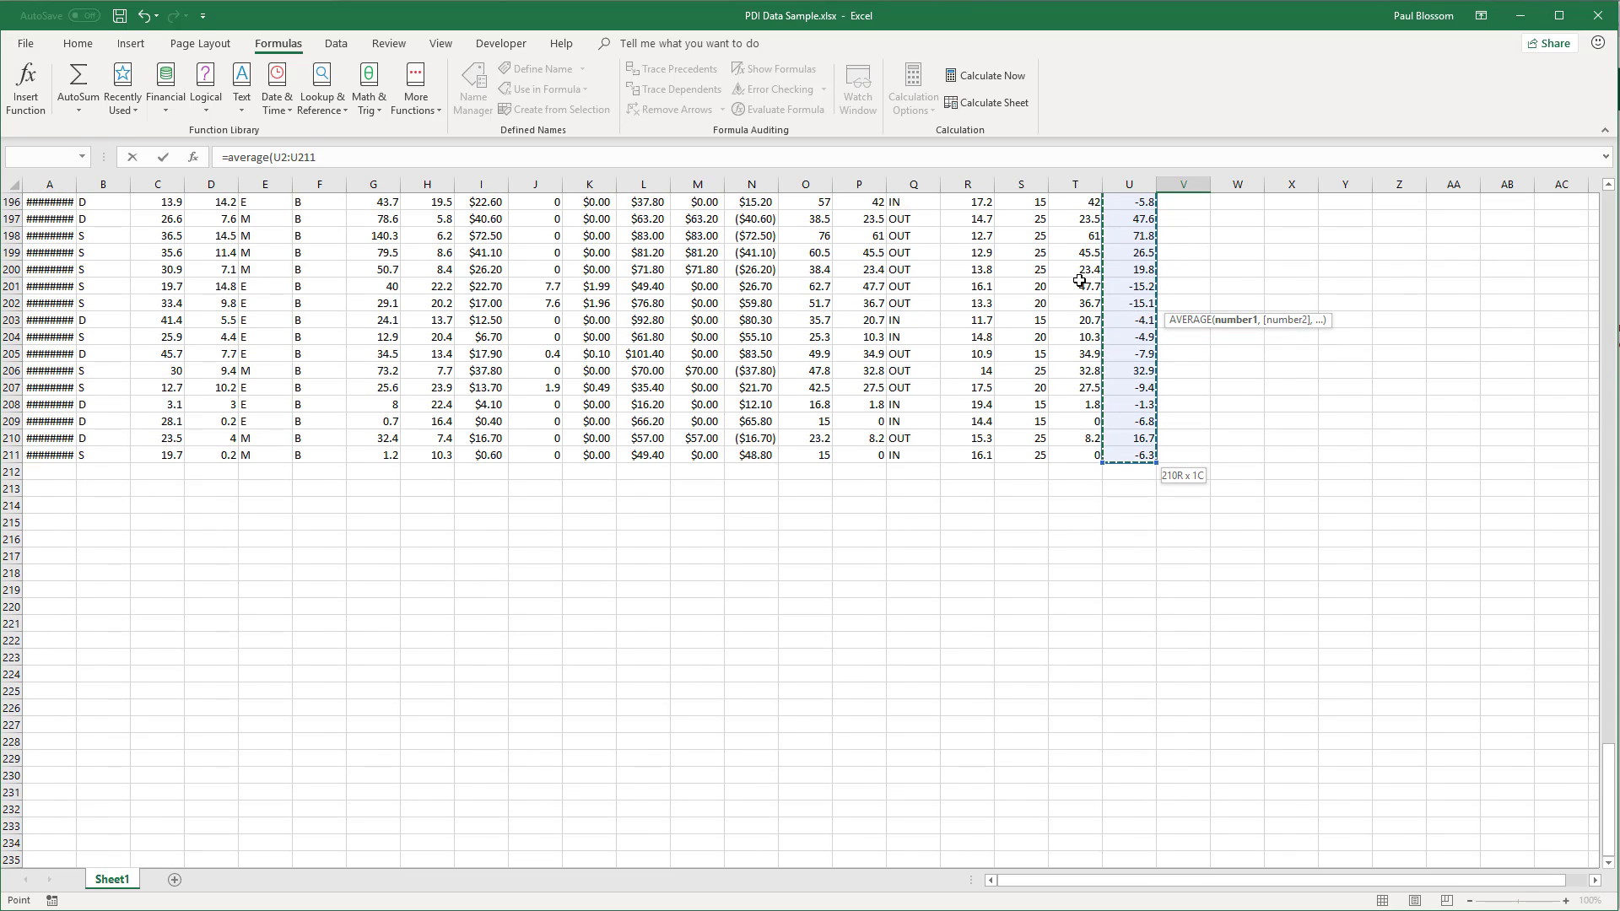
type(")")
key("Return")
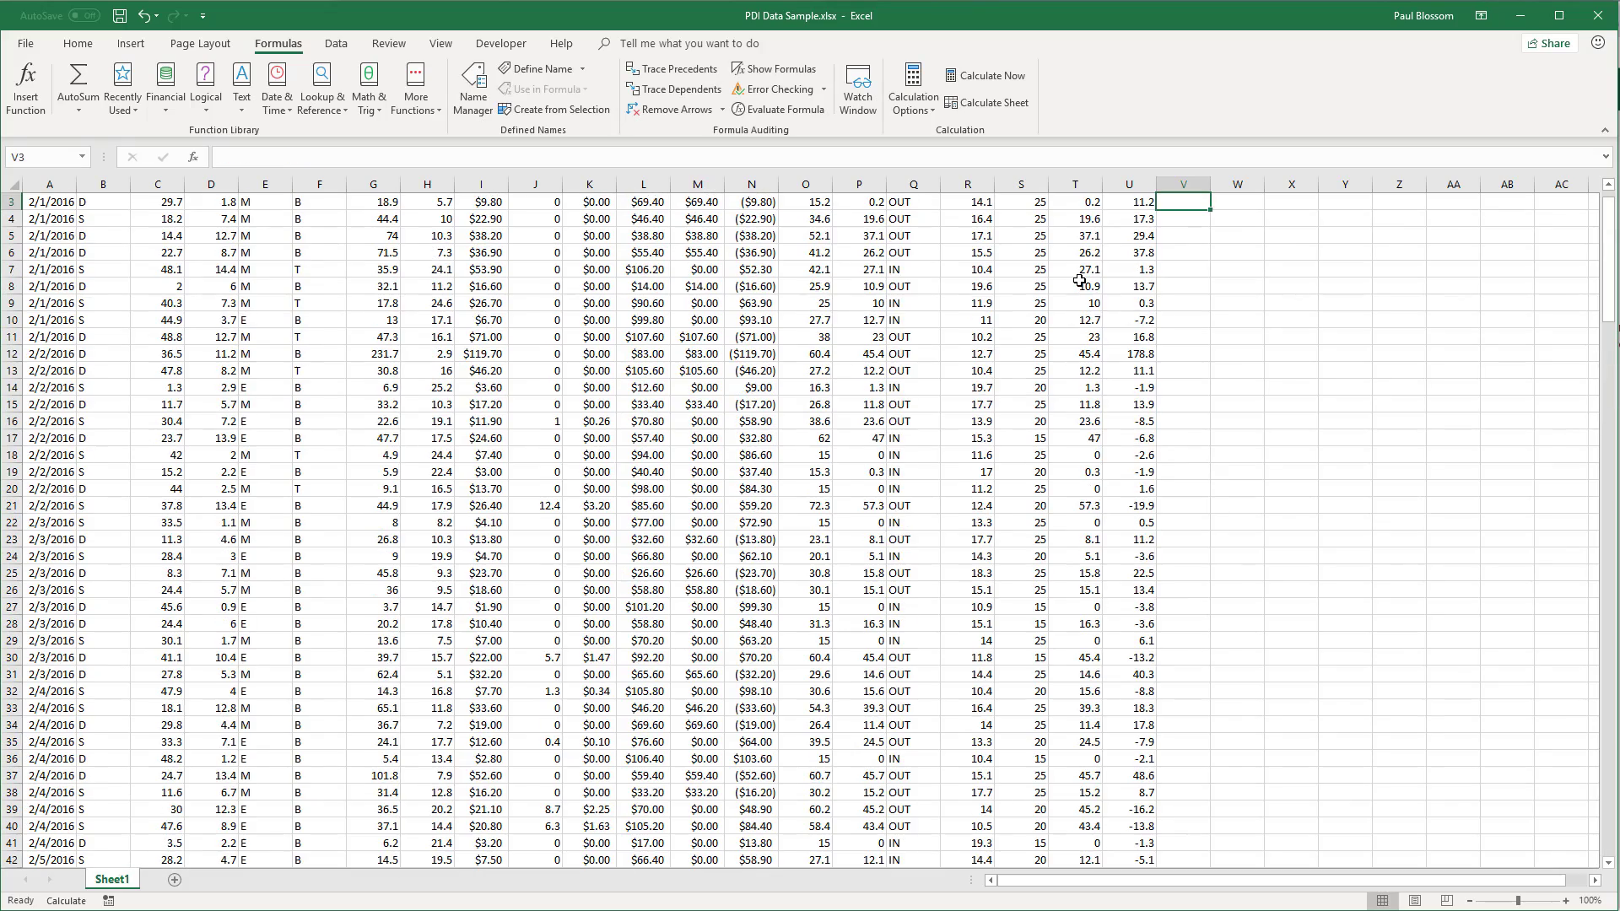
Step: Label the result in V2 by entering "Average" in the adjacent cell W2
key("Up")
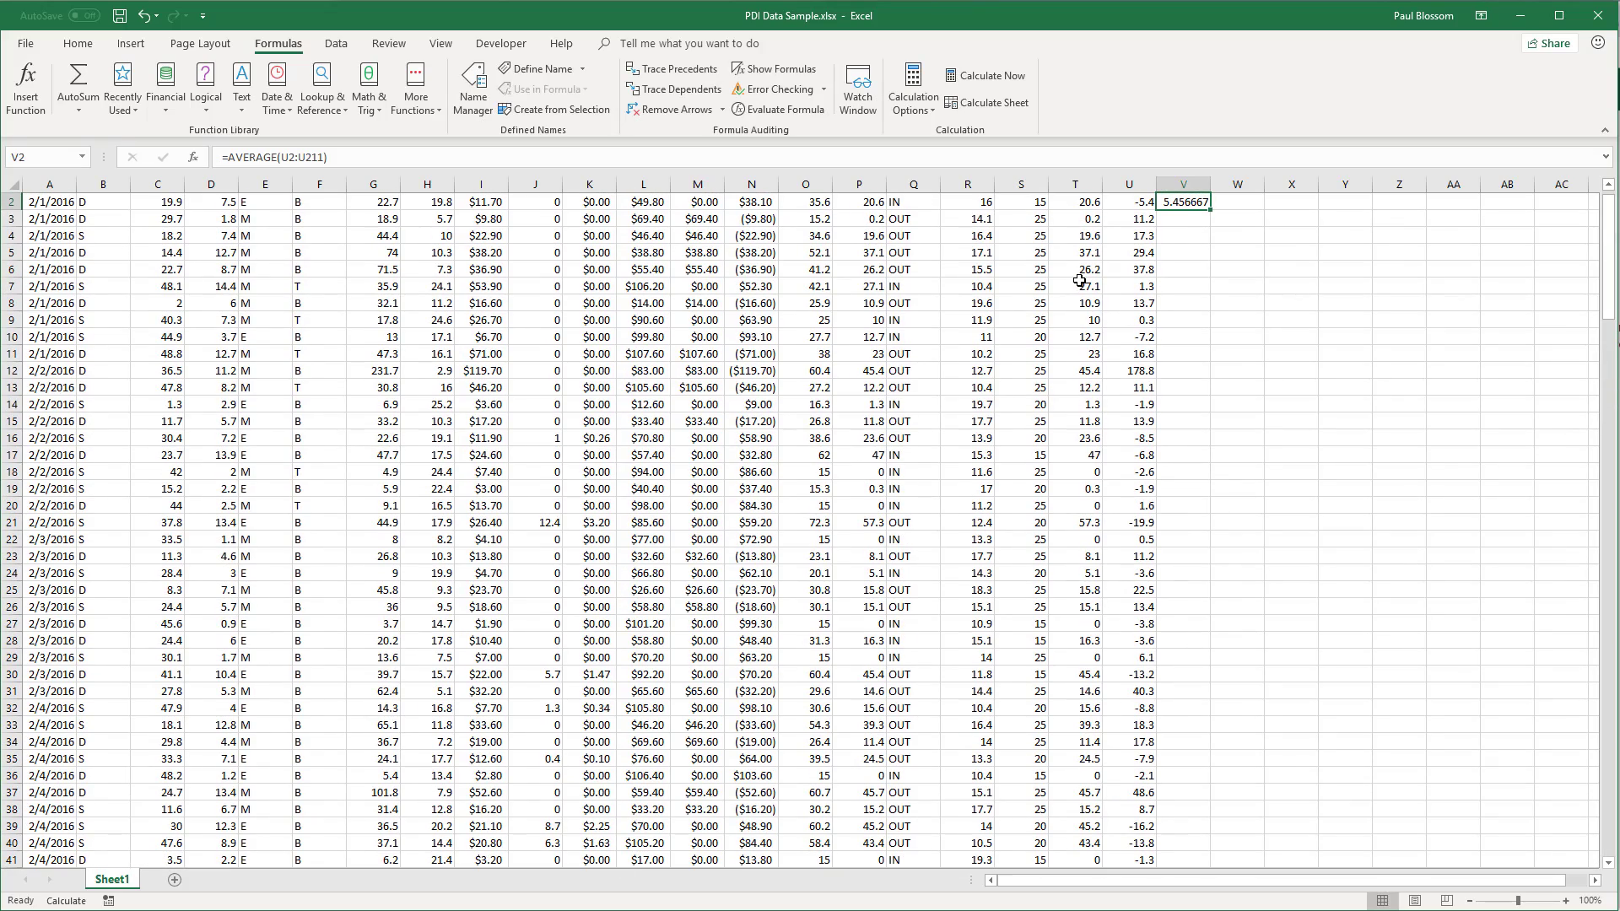
scroll(1080, 281, "up", 1)
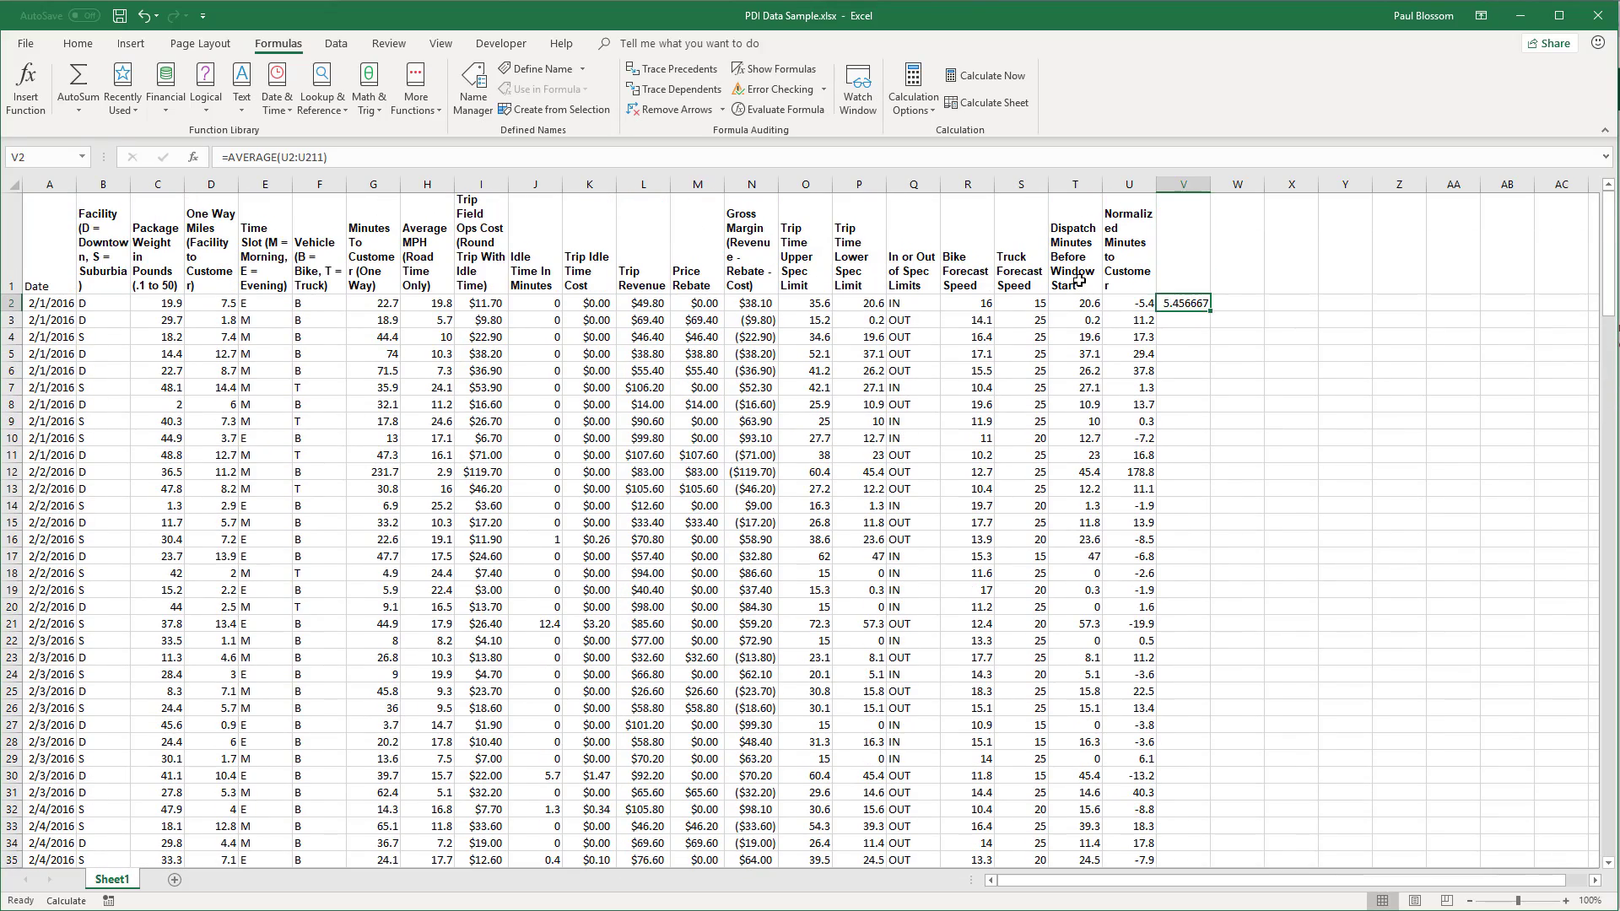
key("Right")
type("Av")
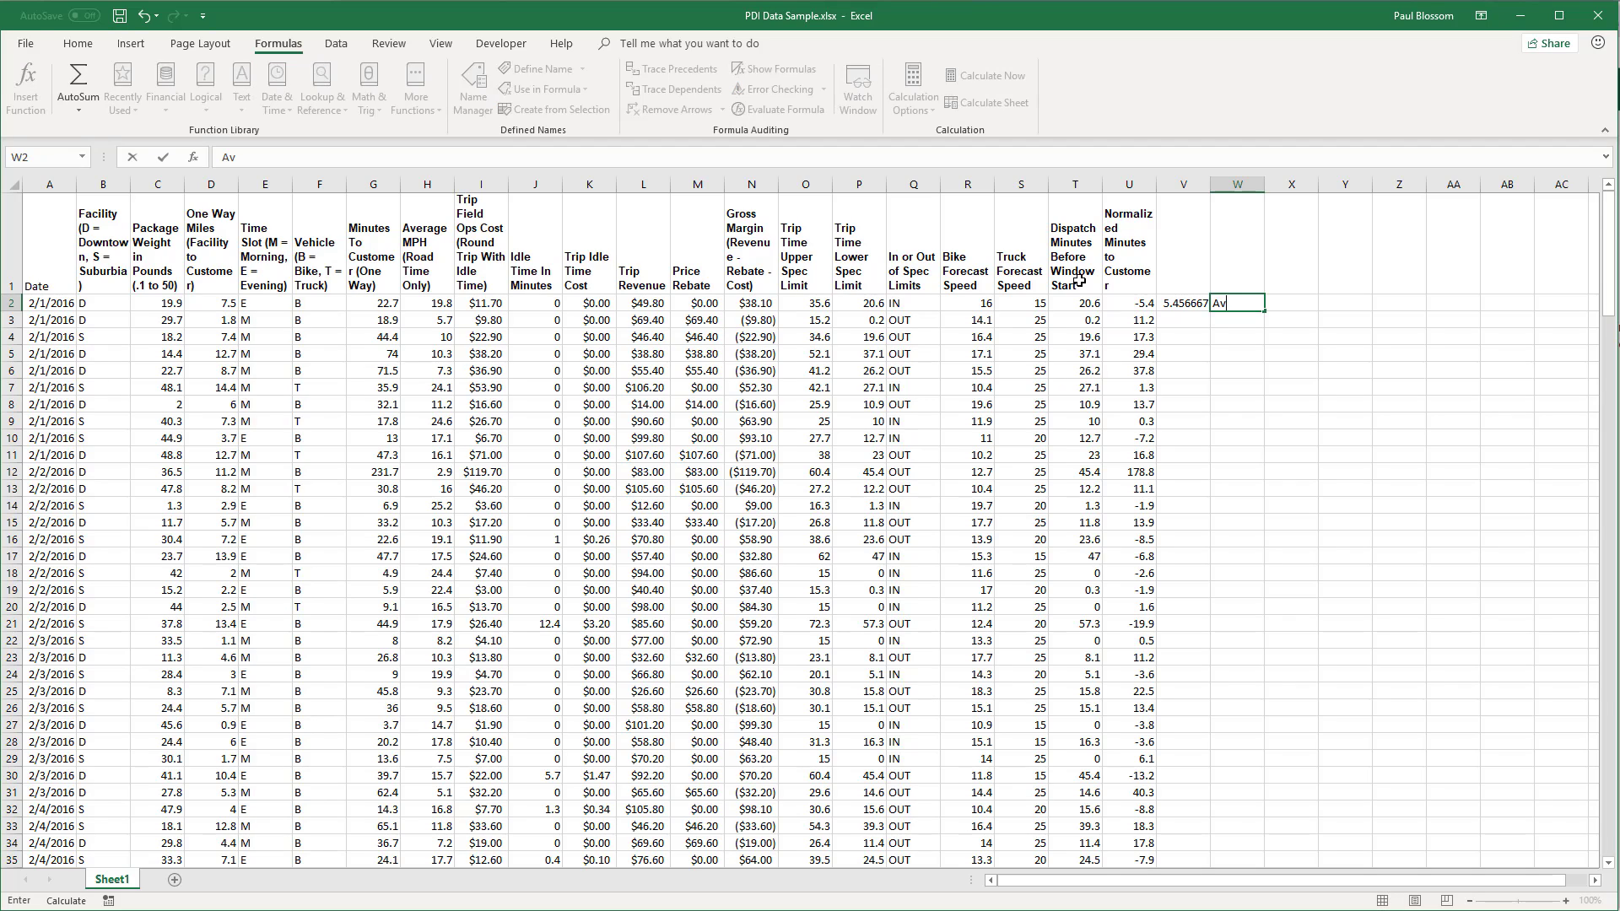
type("erage")
key("Return")
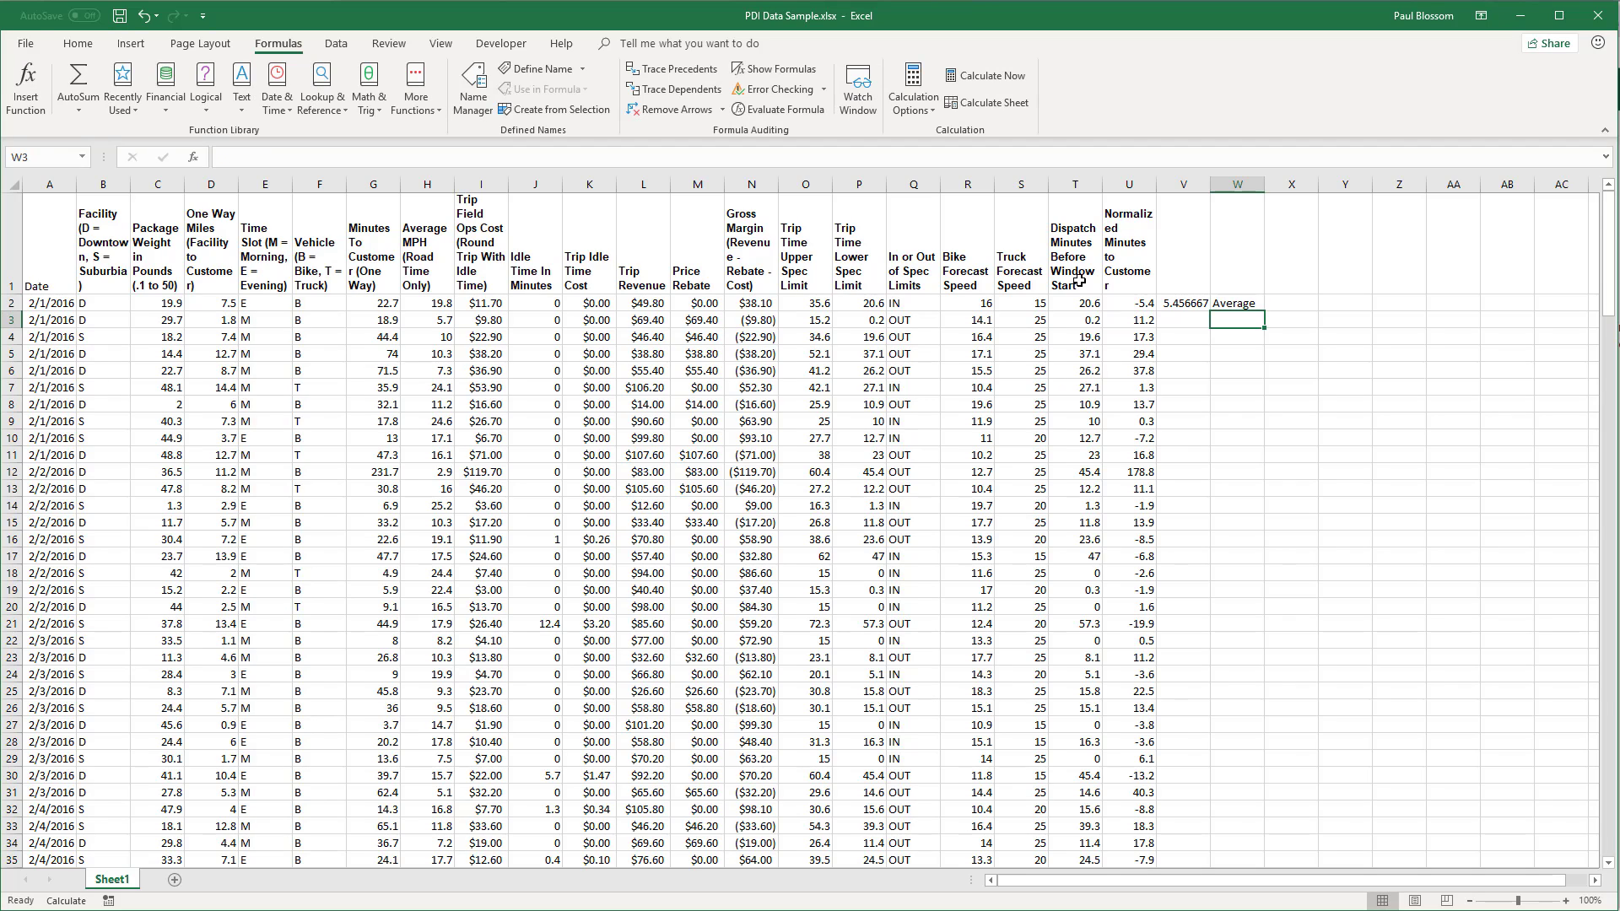
Step: Label cell W3 "Stdev" and enter =STDEV(U2:U211) in V3 to compute the standard deviation of the normalized minutes
type("Stdev")
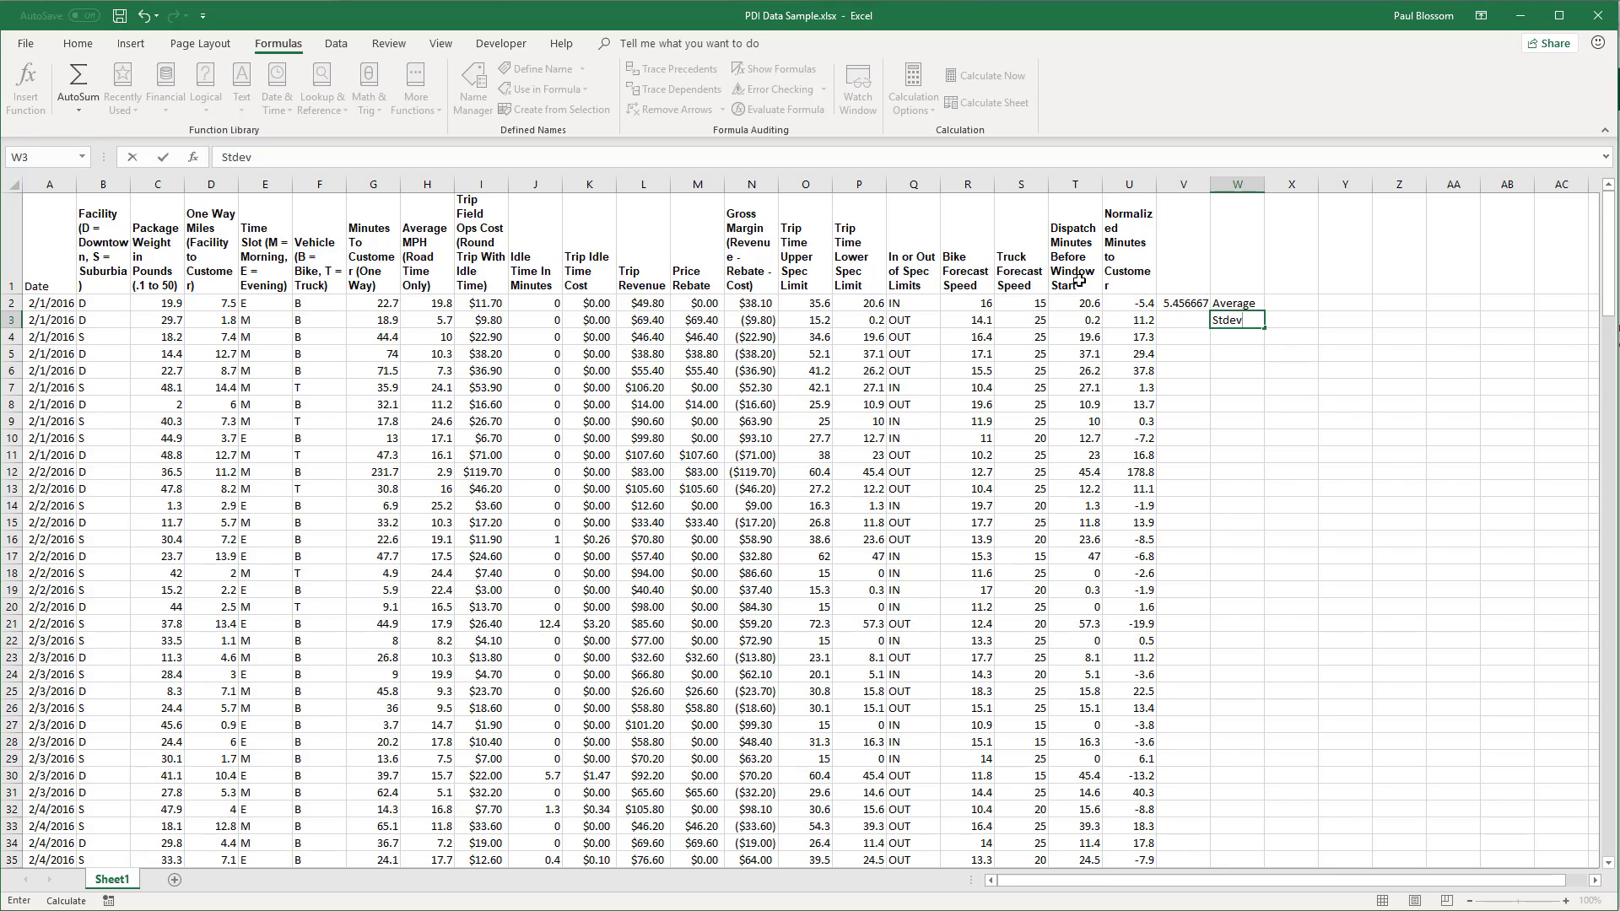
key("Left")
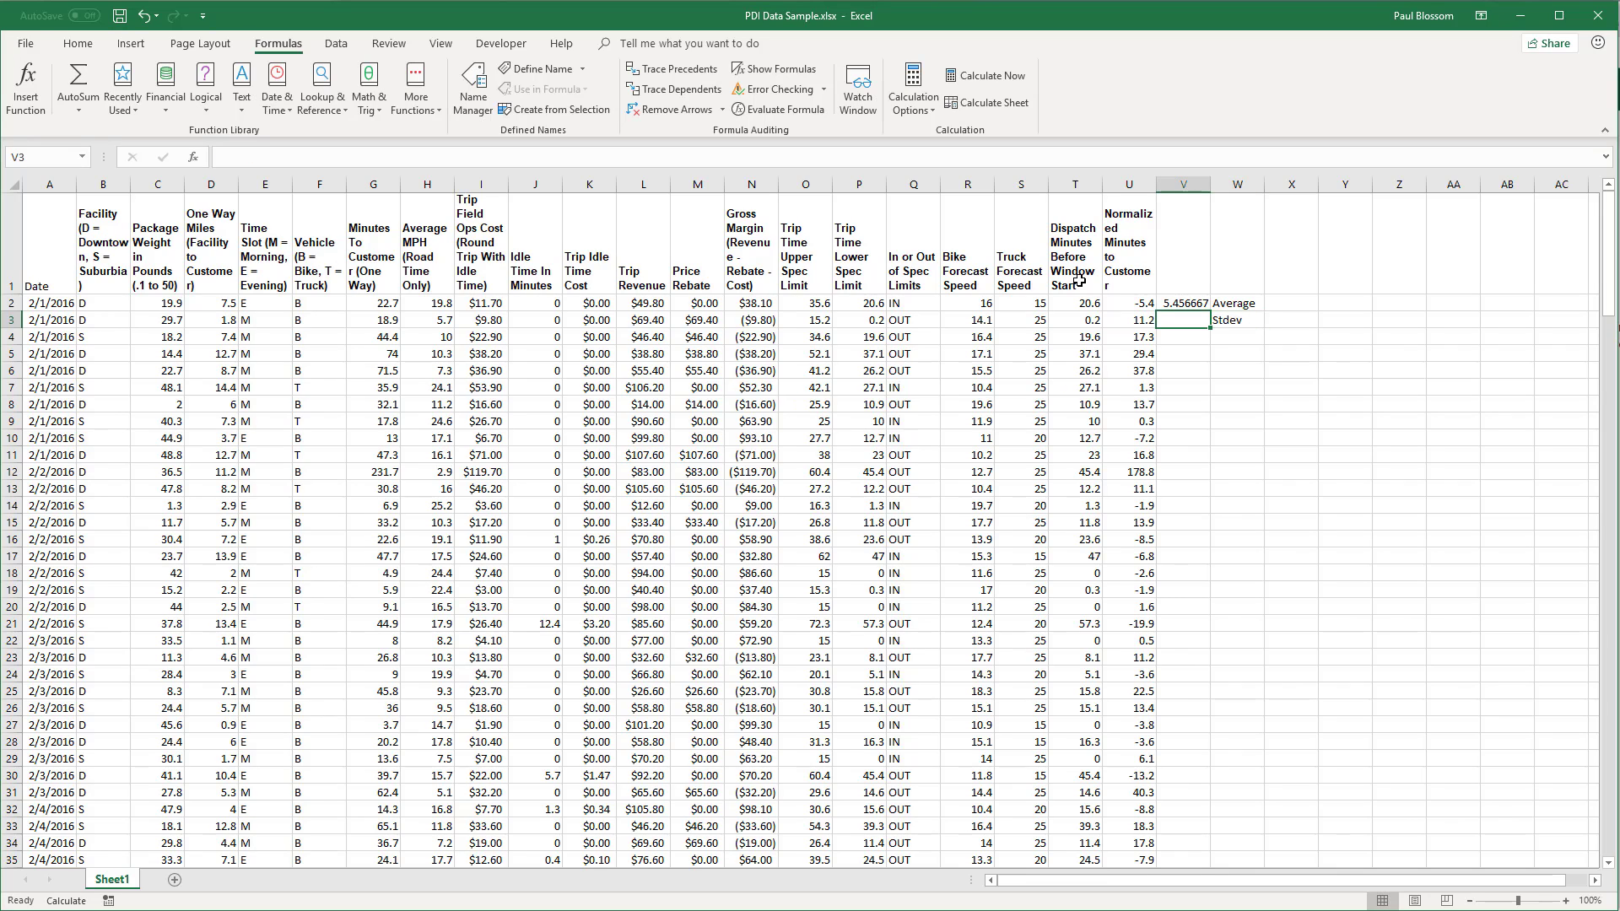
type("=stdev")
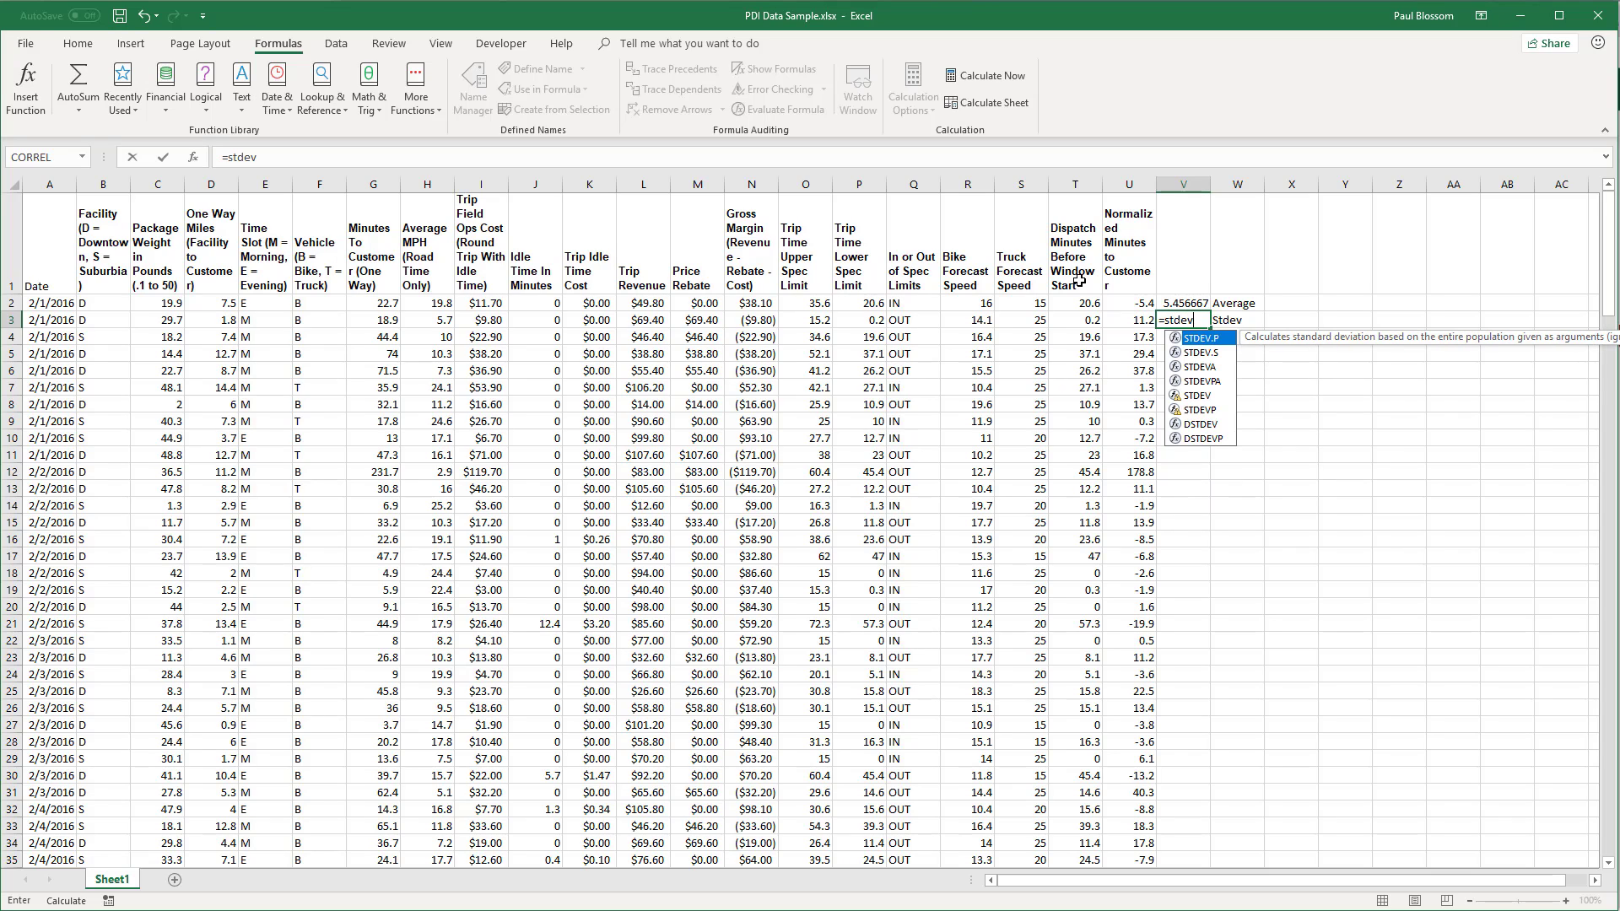
type("(")
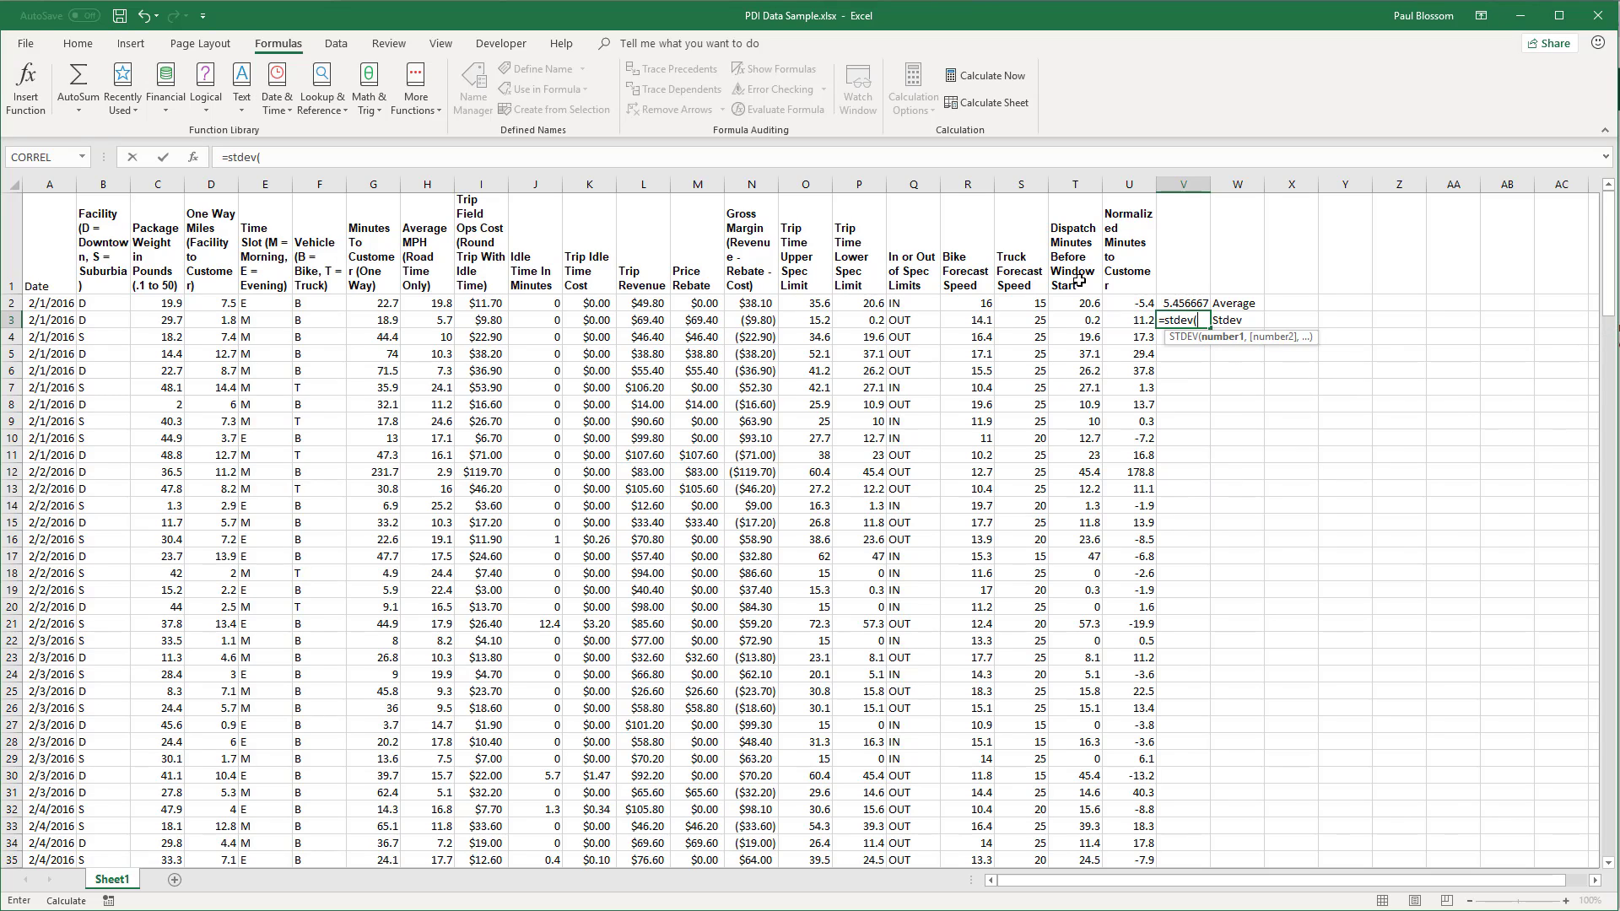
key("Up")
key("Left")
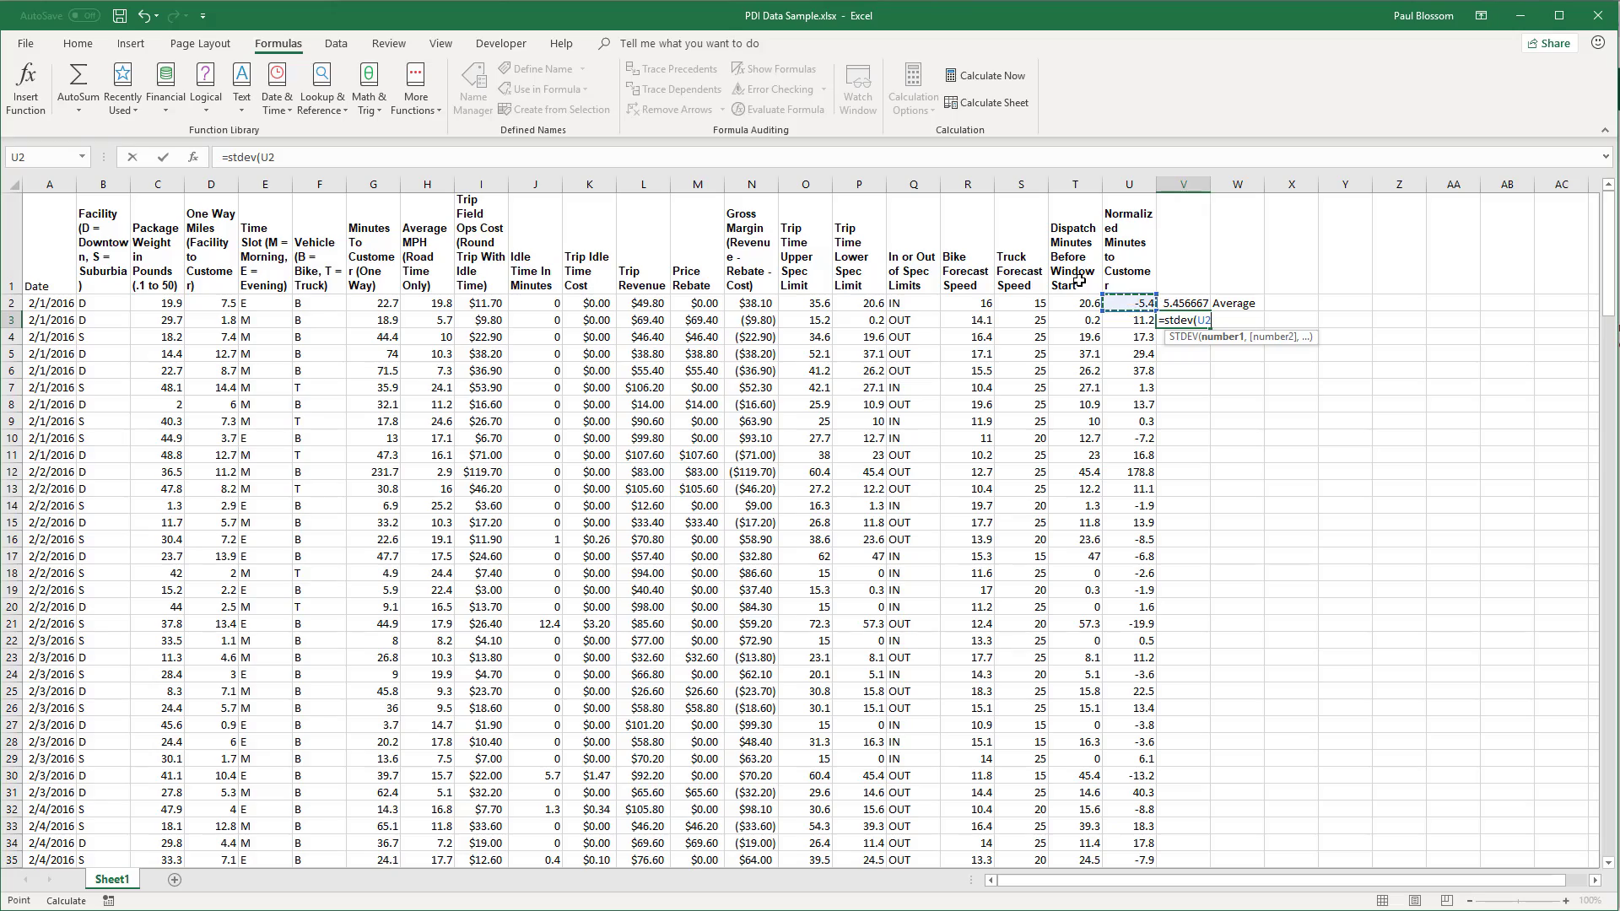
key("shift+Down")
key("shift+Down")
key("shift+Down")
key("shift+Down")
key("shift+Down")
key("shift+Down")
key("shift+Down")
key("shift+Down")
key("shift+Down")
key("shift+Down")
key("shift+Down")
key("shift+Down")
key("shift+Down")
key("shift+Down")
key("shift+Down")
key("shift+Down")
key("shift+Down")
key("shift+Down")
key("shift+Down")
key("shift+Down")
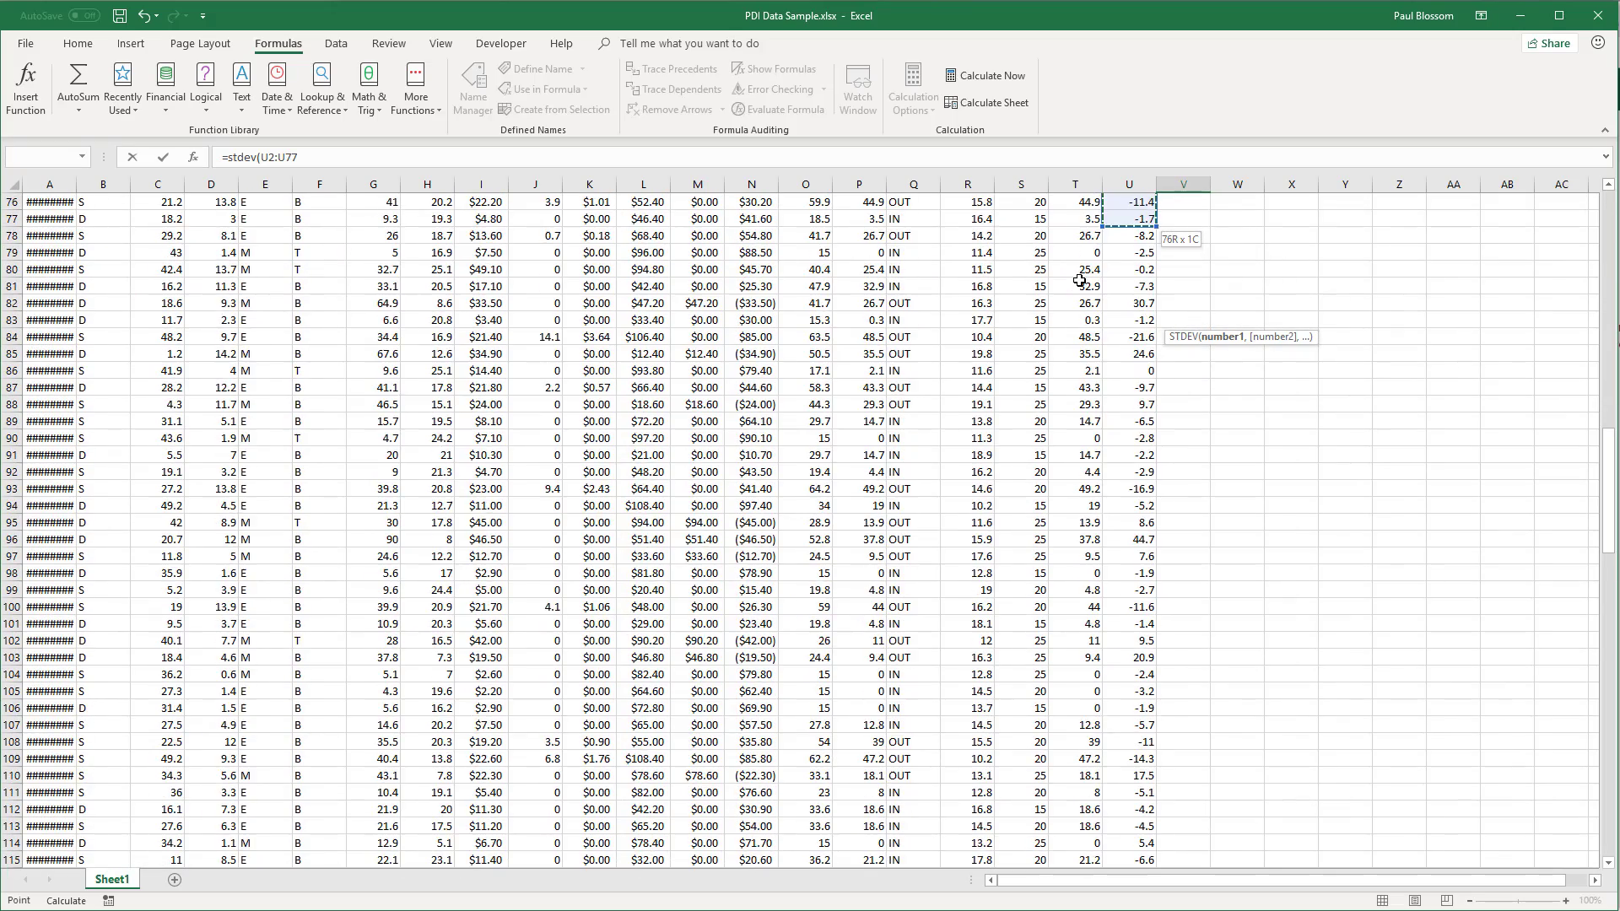
key("shift+Down")
key("shift+Down")
key("shift+Down")
key("shift+Down")
key("shift+Down")
key("shift+Down")
key("shift+Down")
key("shift+Down")
key("shift+Down")
key("shift+Down")
key("shift+Down")
key("shift+Down")
key("shift+Down")
key("shift+Down")
key("shift+Down")
key("shift+Down")
key("shift+Down")
key("shift+Down")
key("shift+Down")
key("shift+Down")
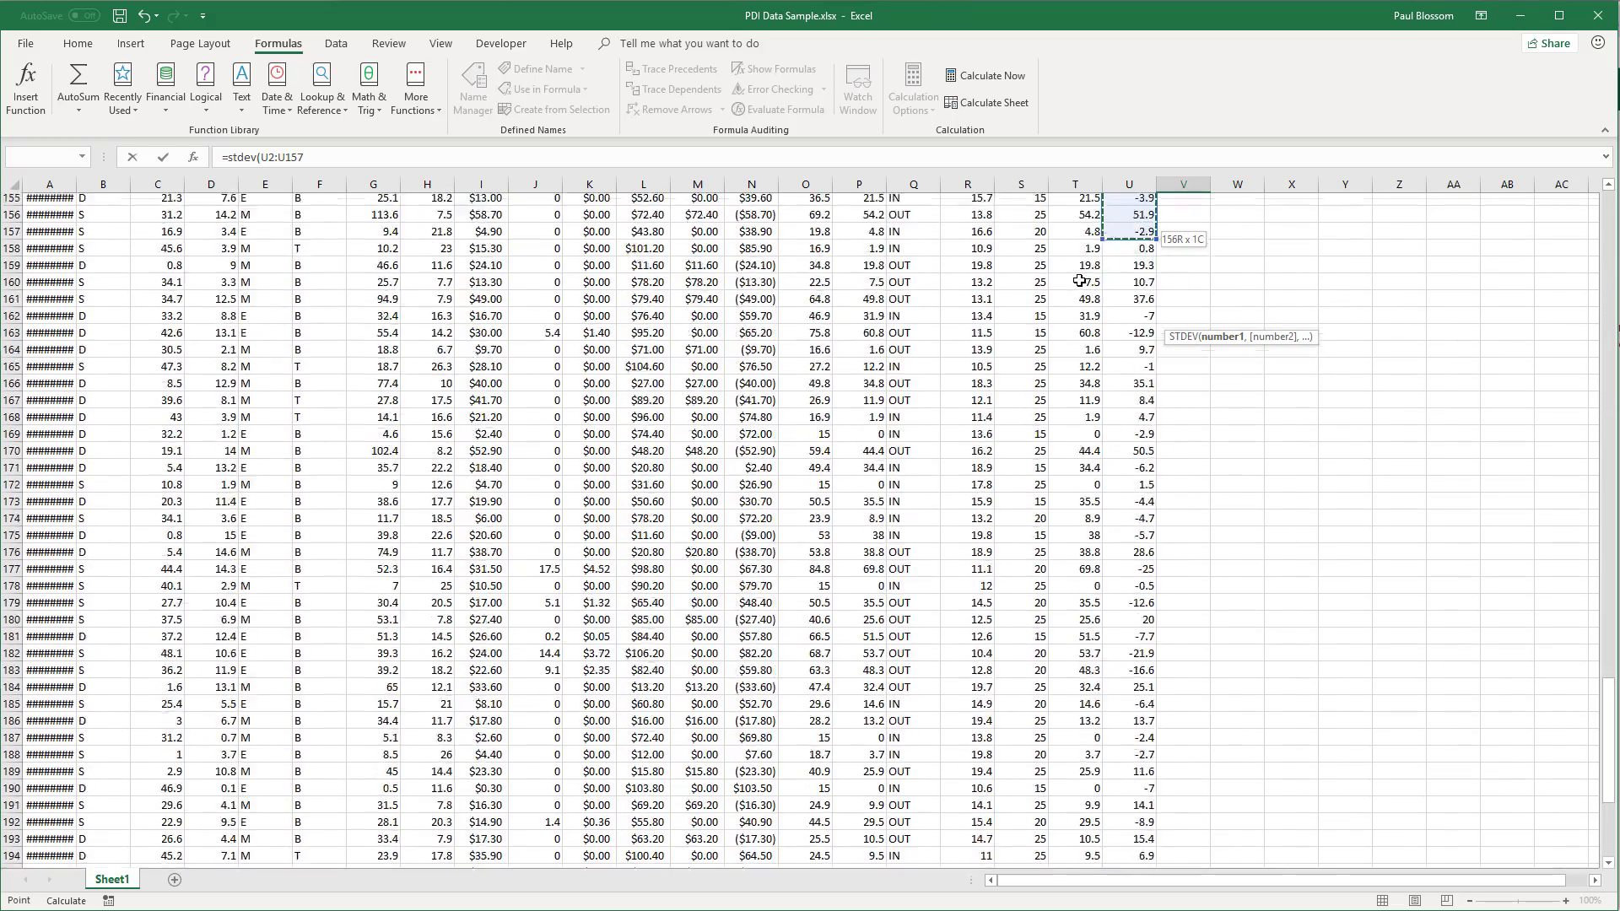
key("shift+Down")
key("shift+Down")
key("shift+Down")
key("shift+Down")
key("shift+Down")
key("shift+Down")
key("shift+Down")
key("shift+Down")
key("shift+Down")
key("shift+Down")
key("shift+Down")
key("shift+Down")
key("shift+Down")
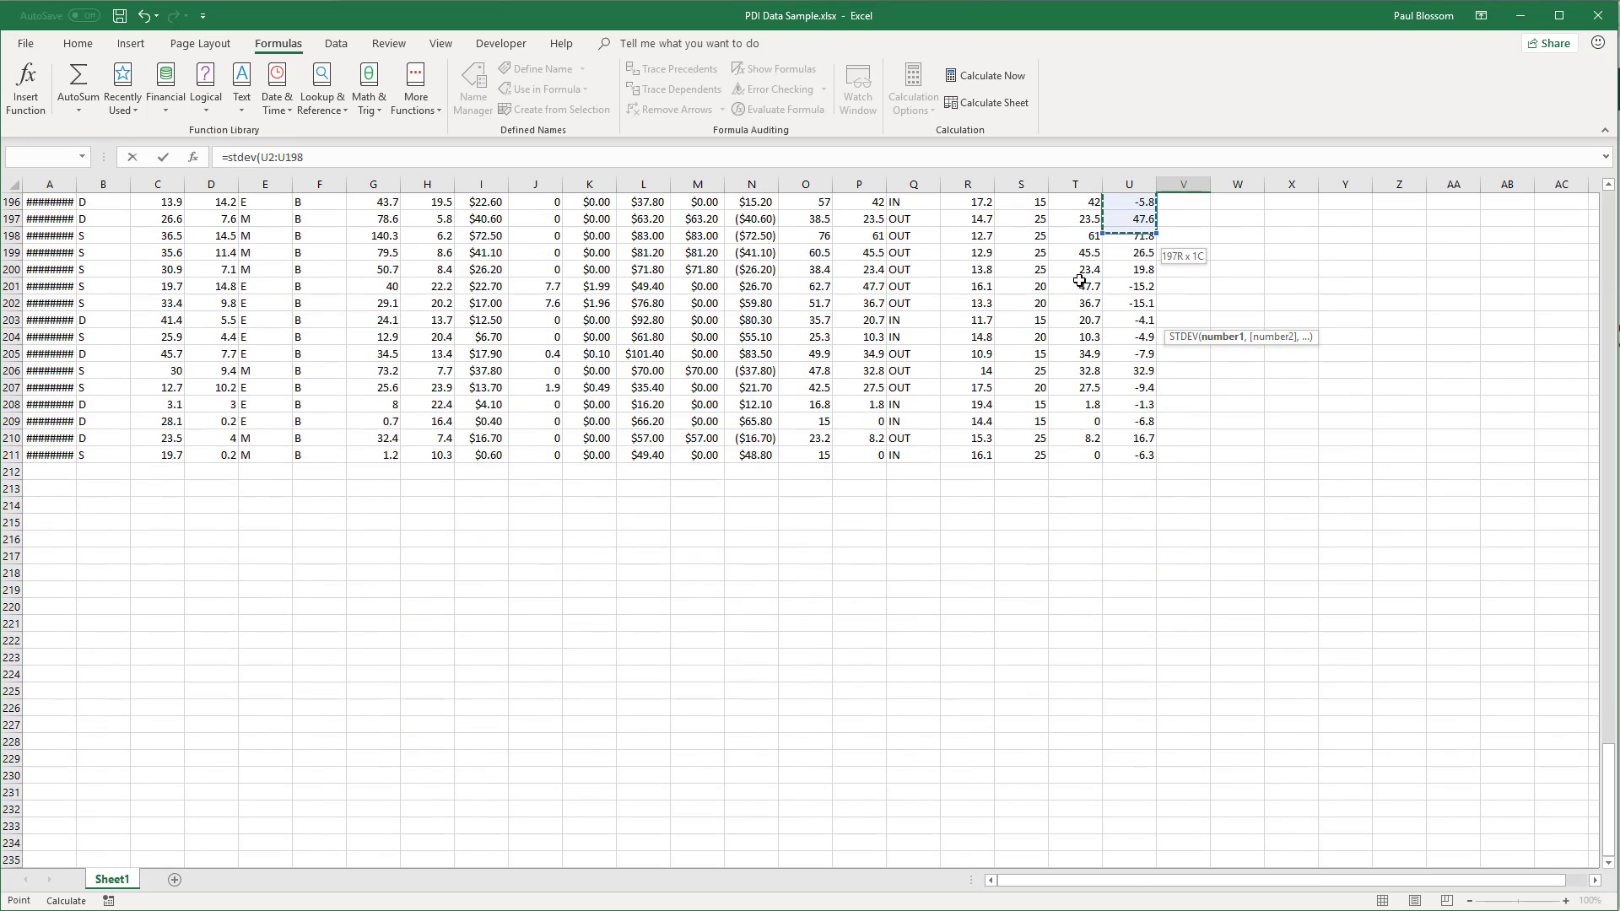
key("shift+Down")
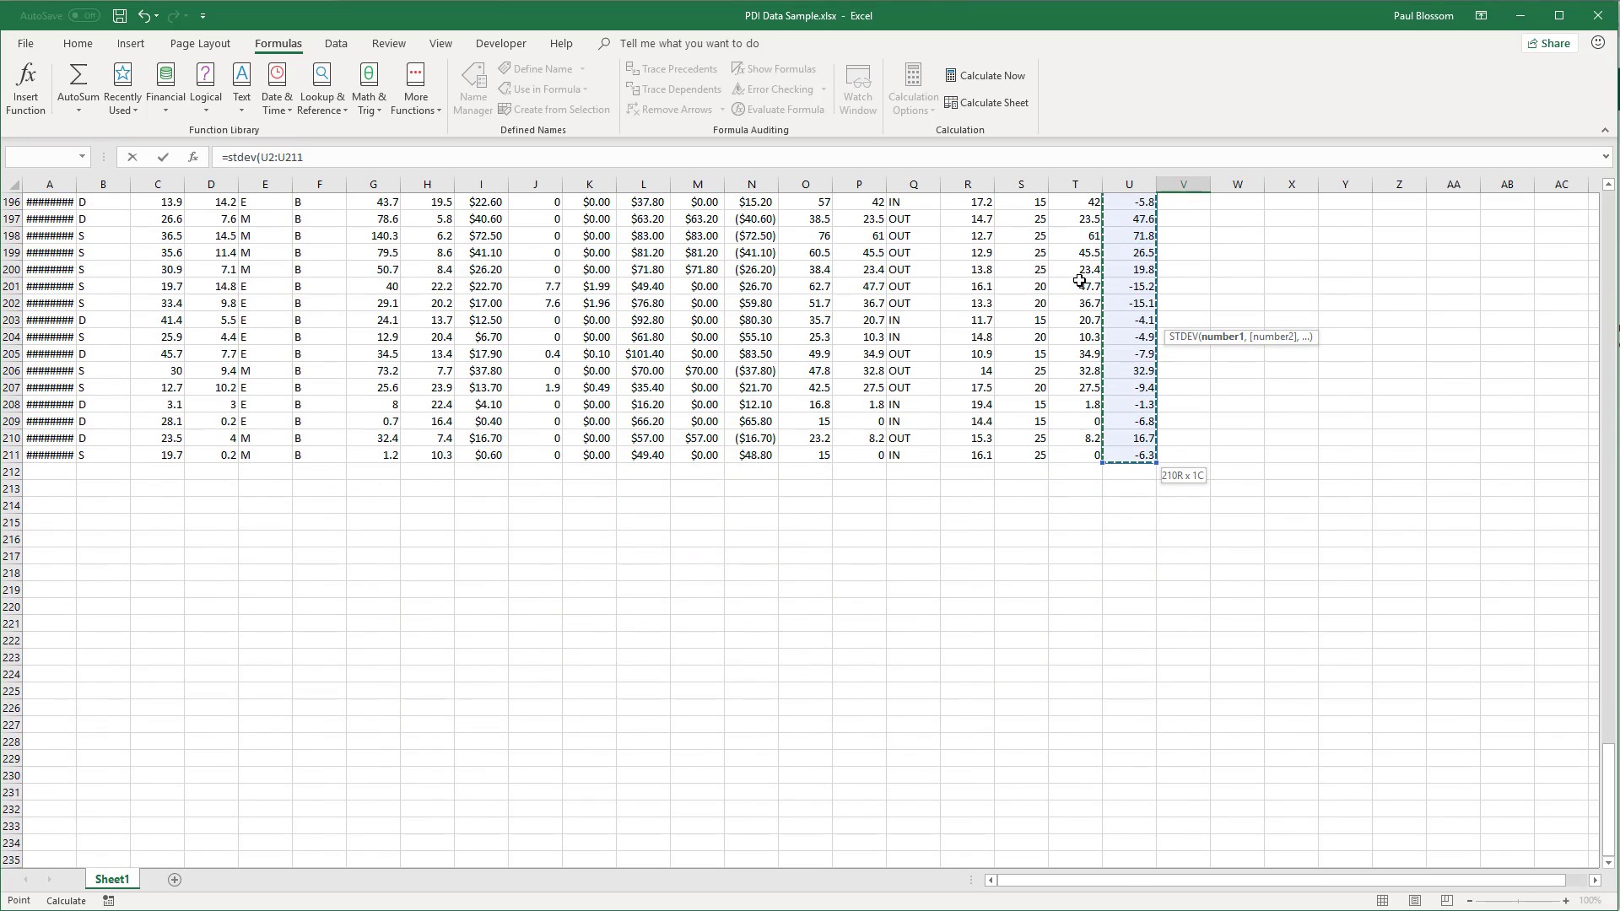
type(")")
key("Return")
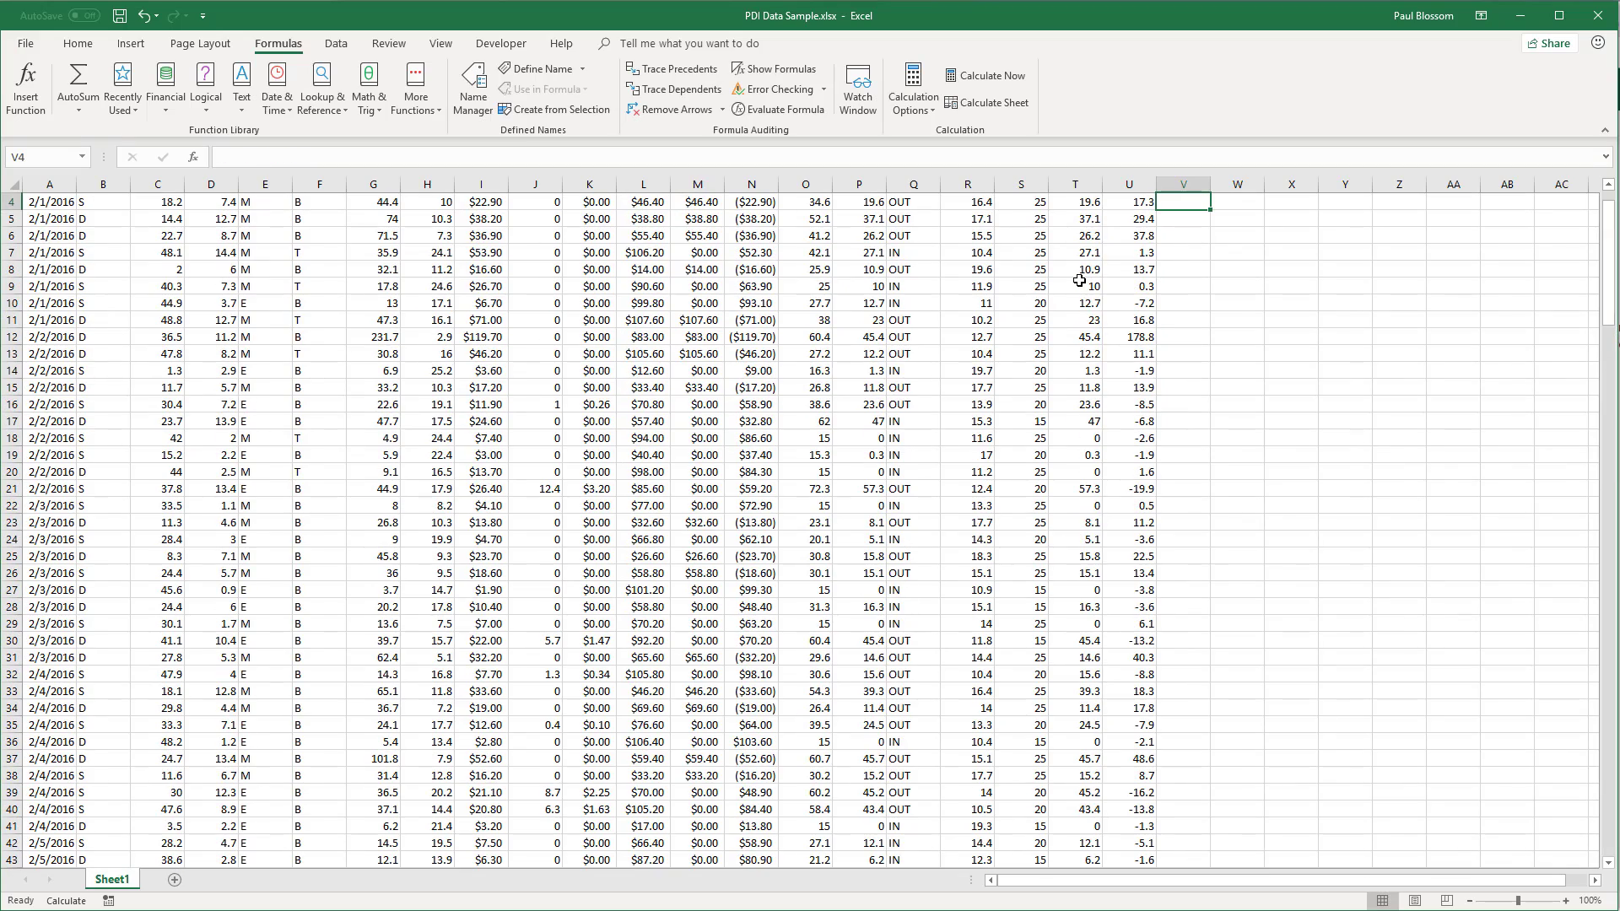
Step: Label cell W4 "LTL" and enter -7.5 beside it in V4
scroll(1079, 280, "up", 1)
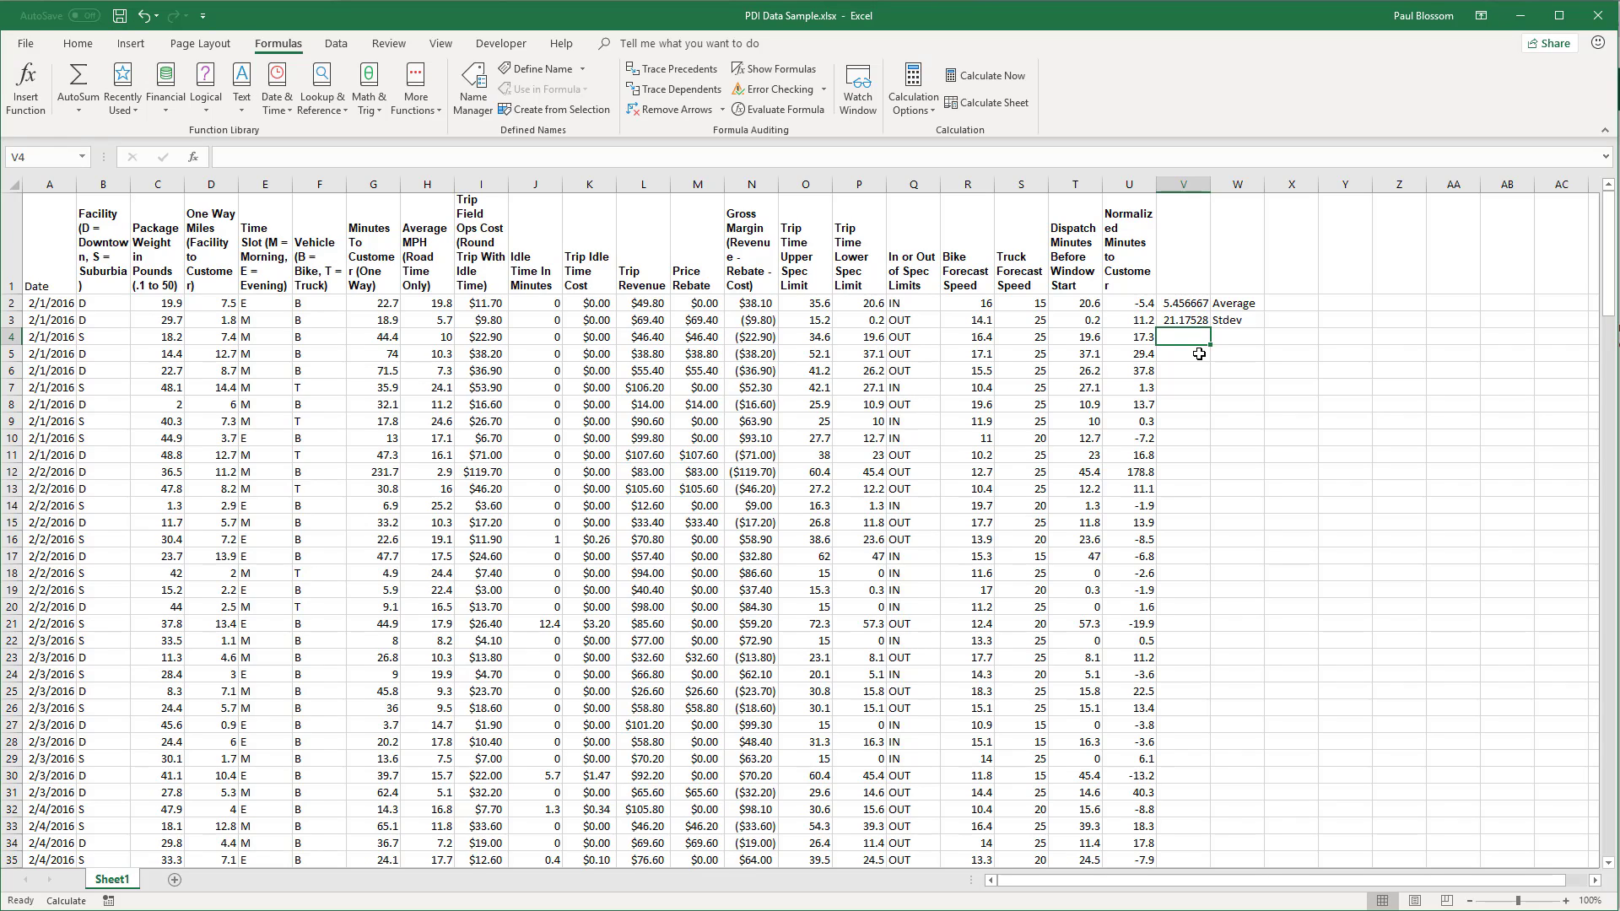
key("Right")
type("L")
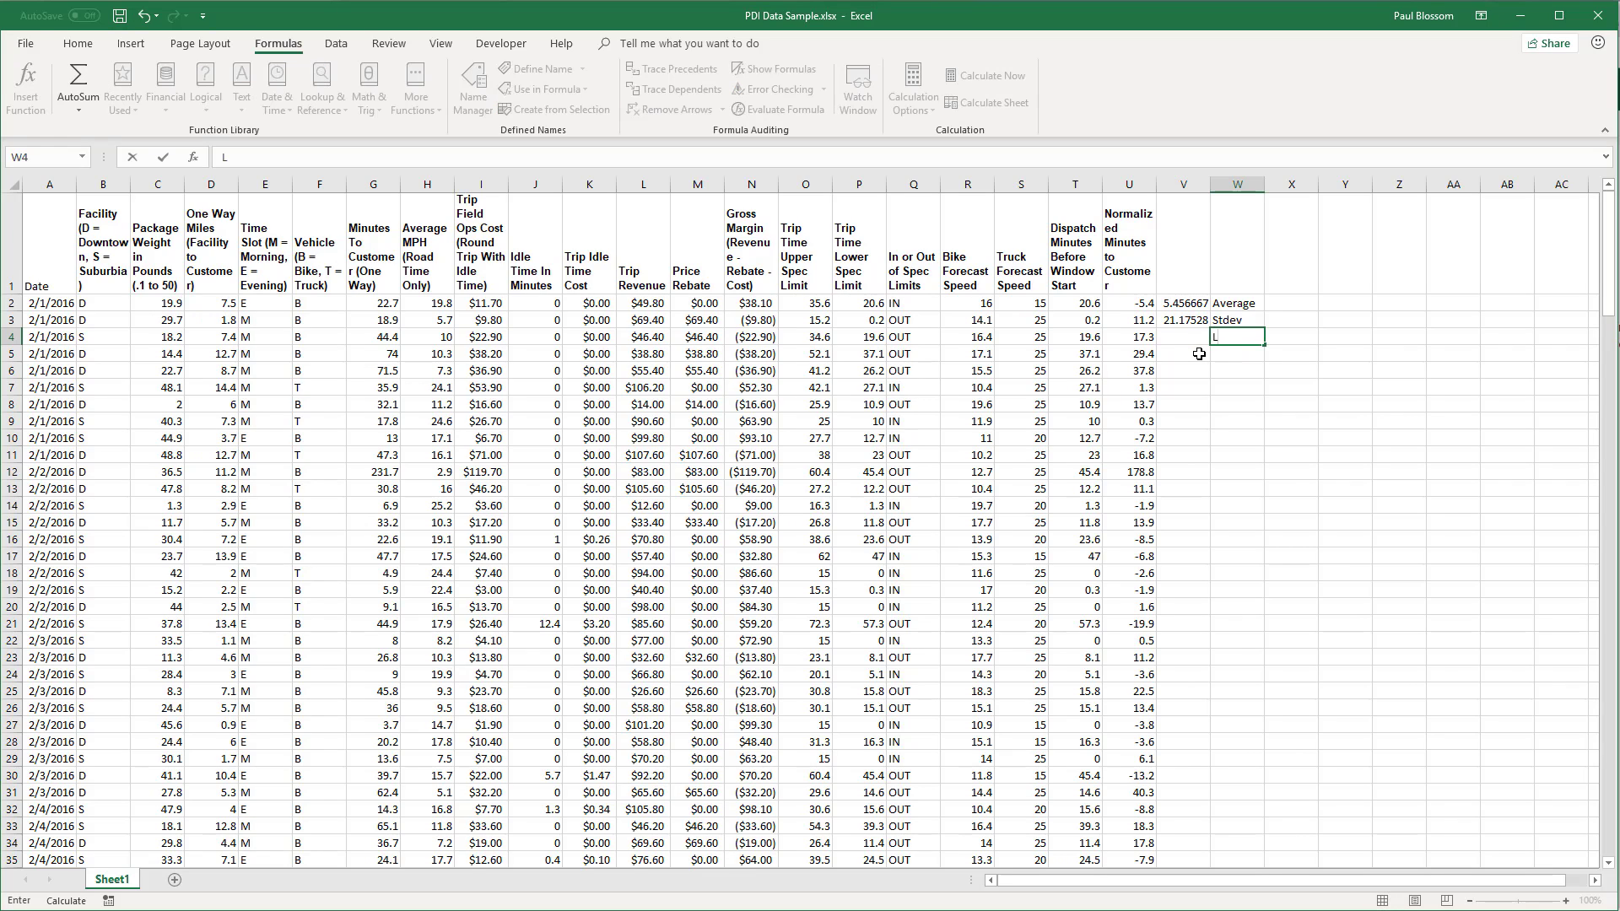
type("TL")
key("Left")
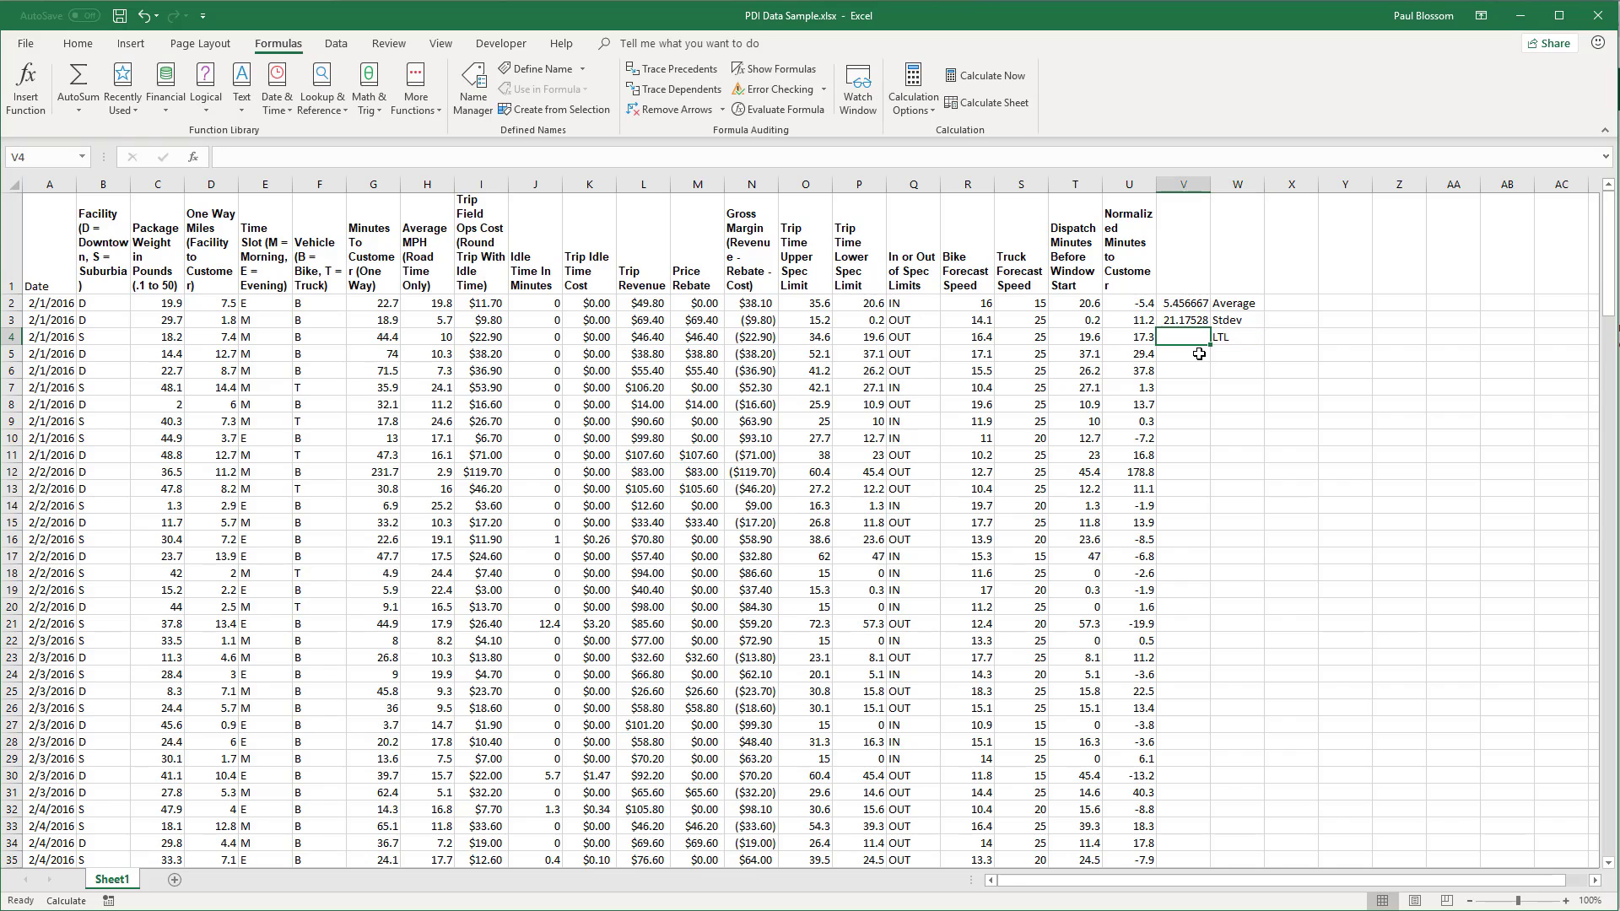
type("=")
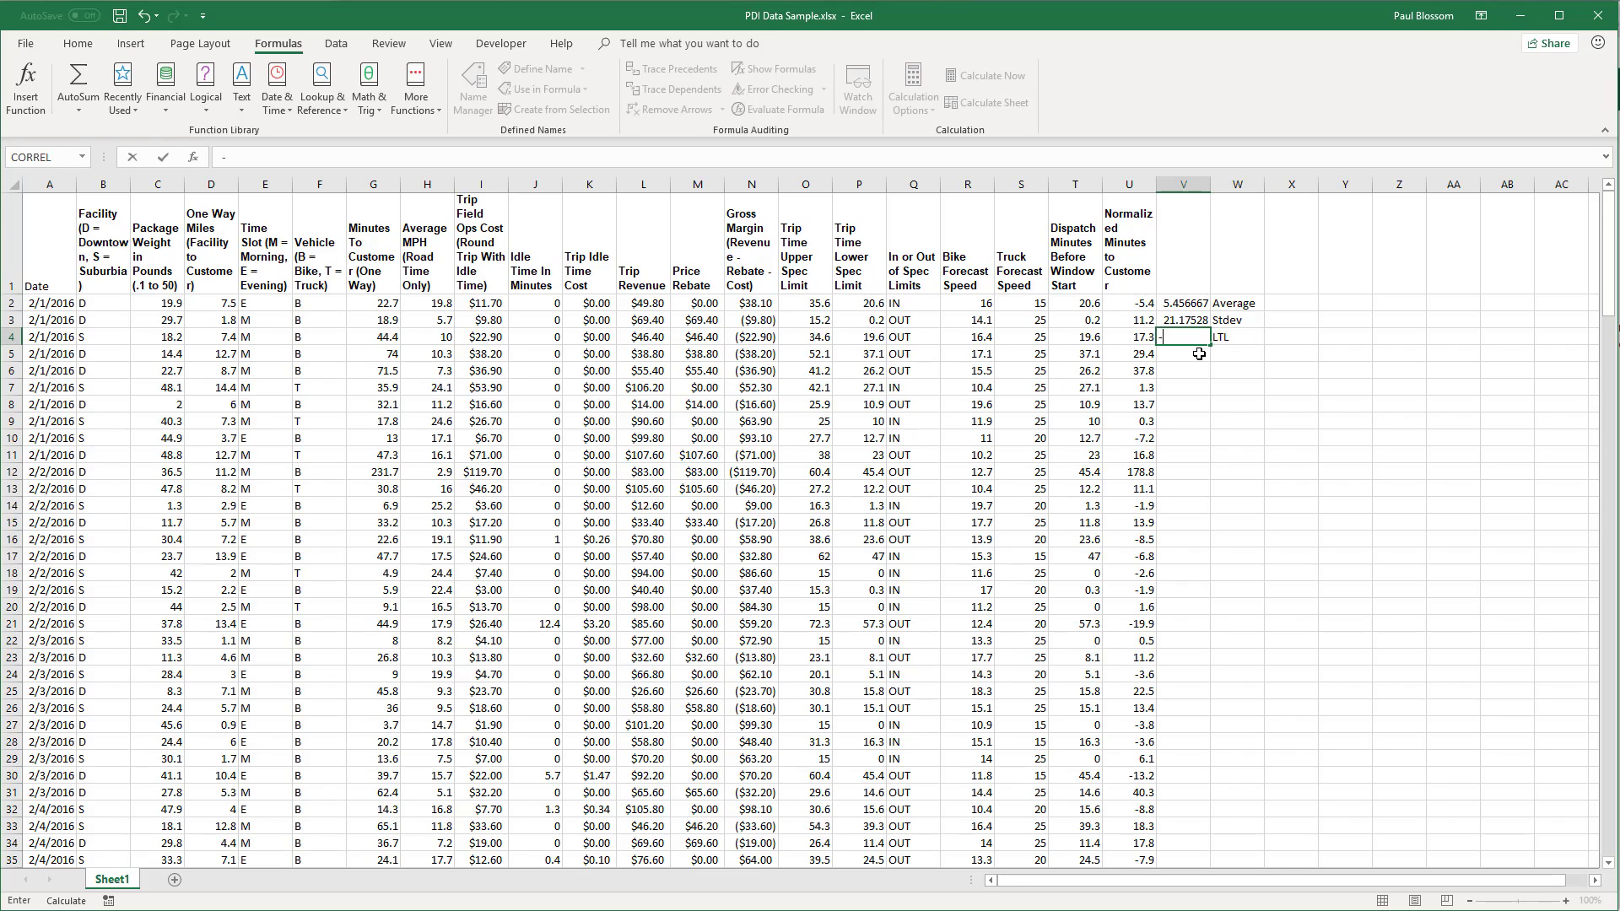
type("7.5")
key("Return")
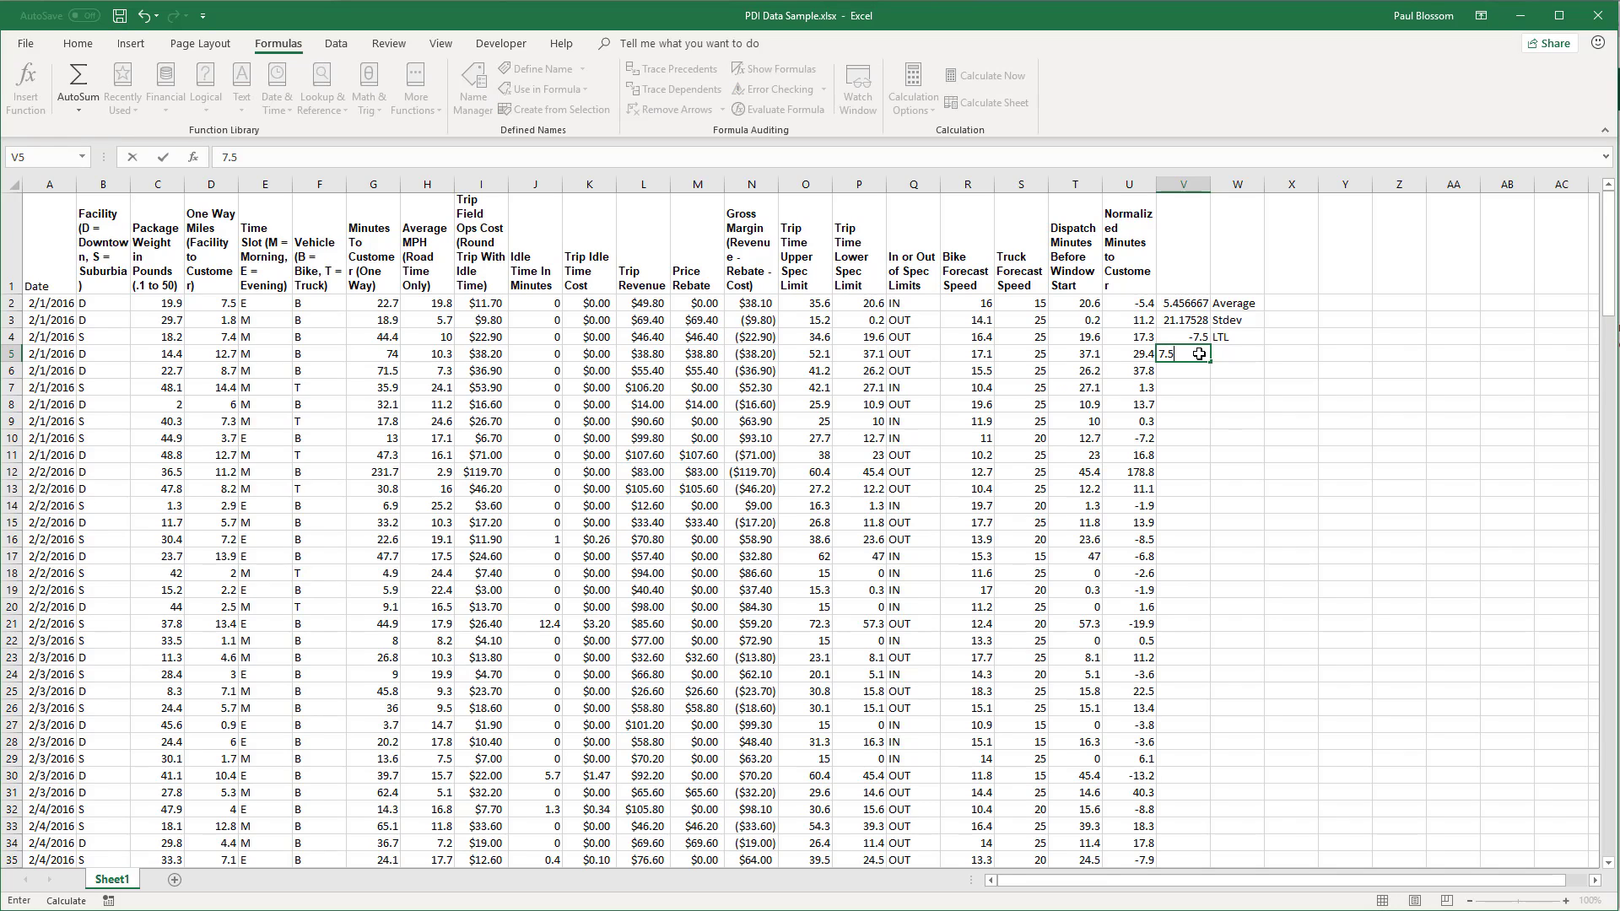
Step: Enter 7.5 in V5 and label it "UTL" in the adjacent cell W5
key("Right")
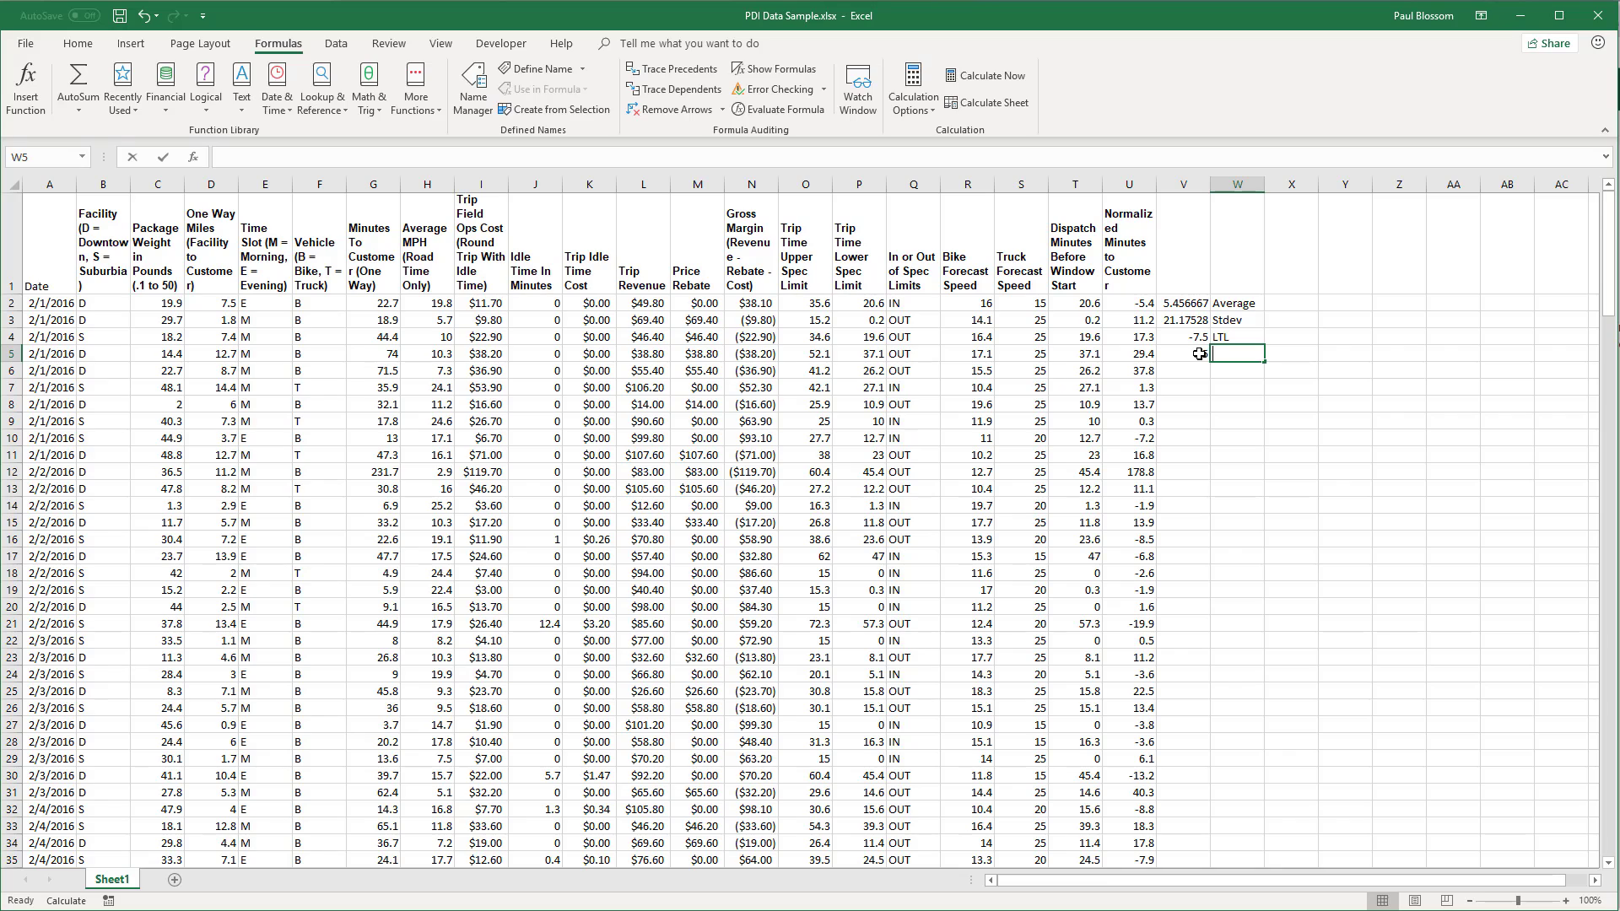
type("UTL")
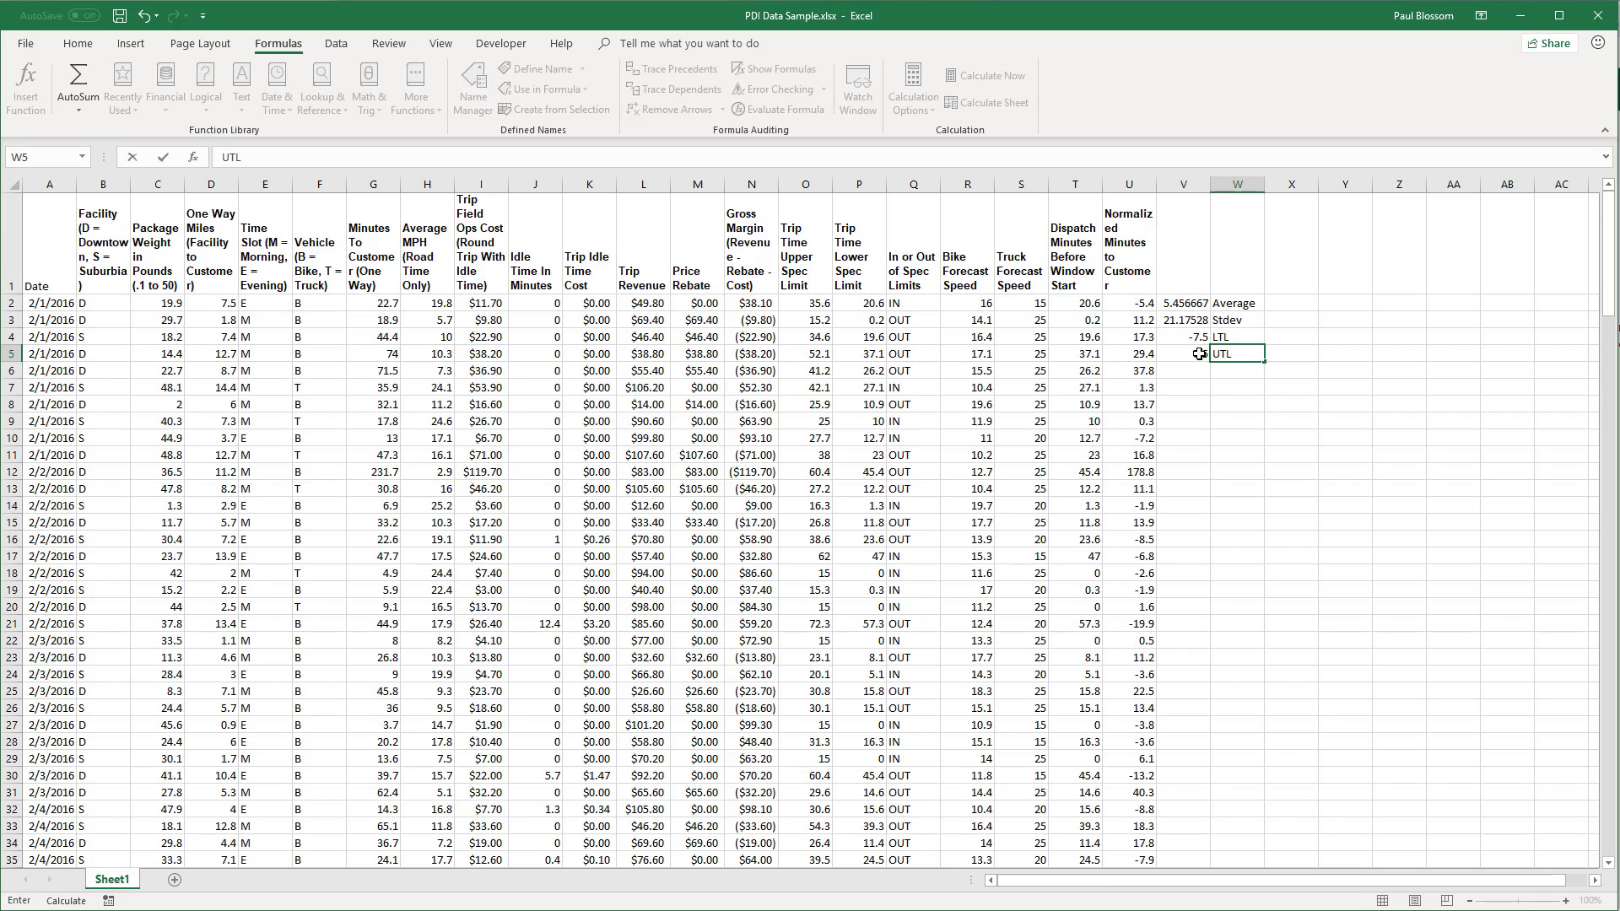
key("Return")
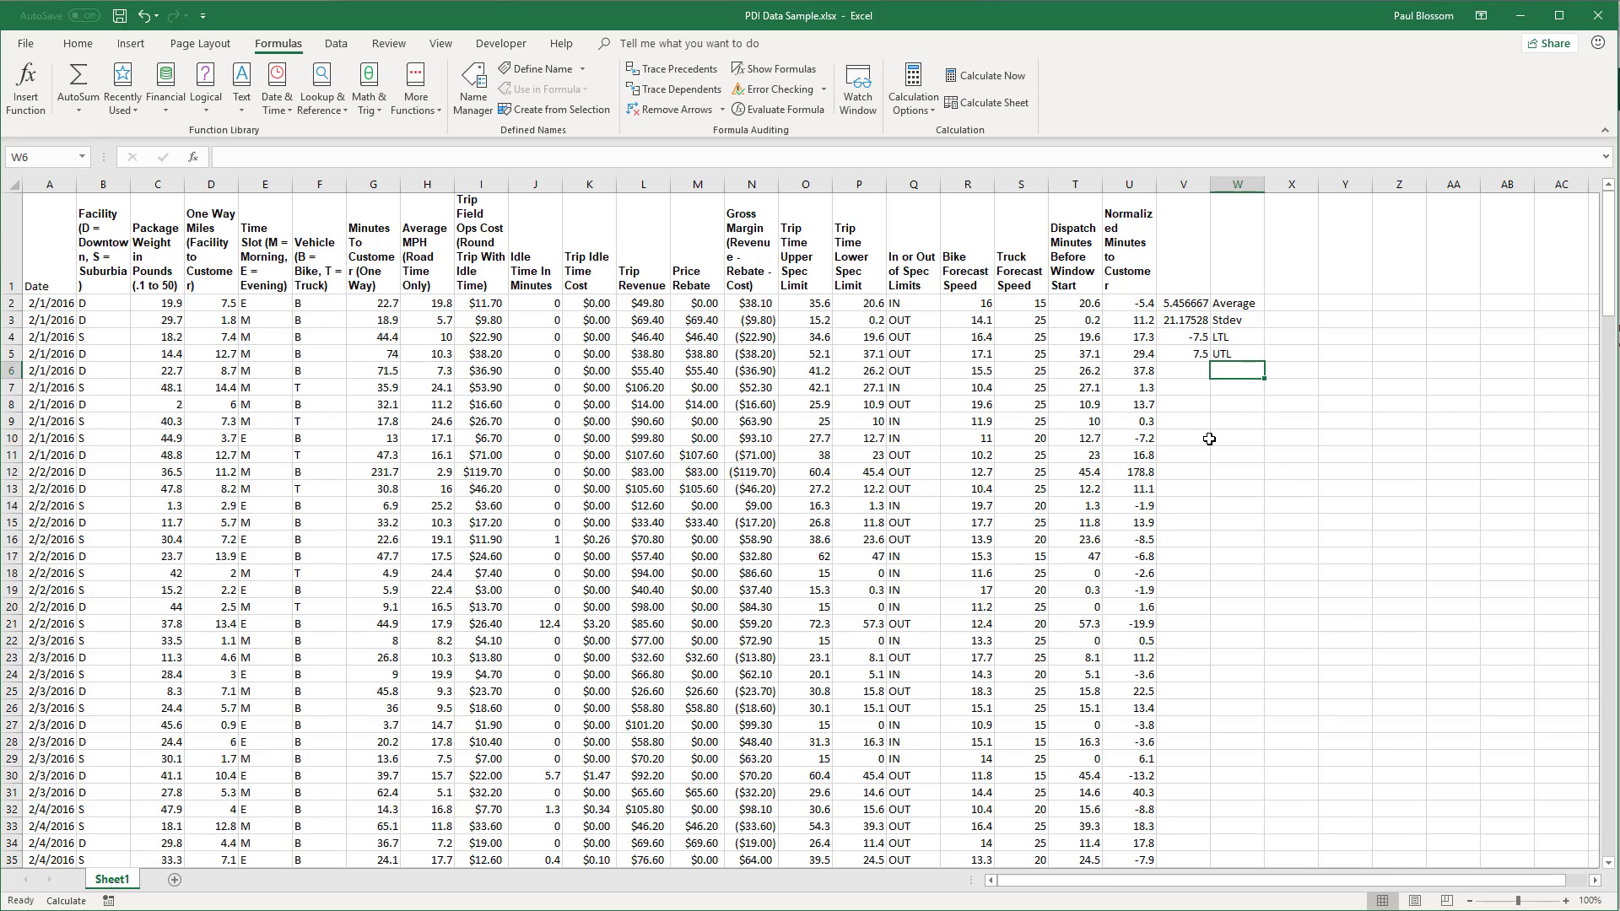